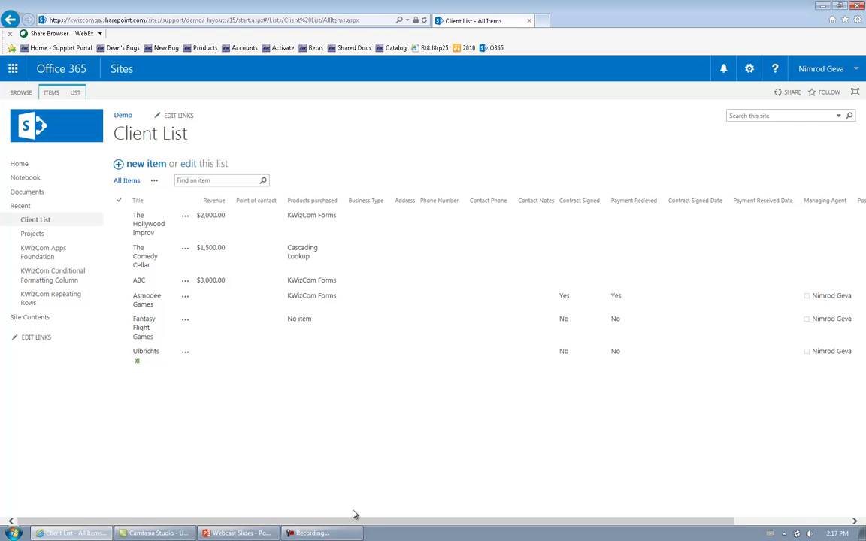
Step: Start a new Client List item and look over its General Information and Point of Contact tabs
{"action": "left_click", "coordinate": [143, 166]}
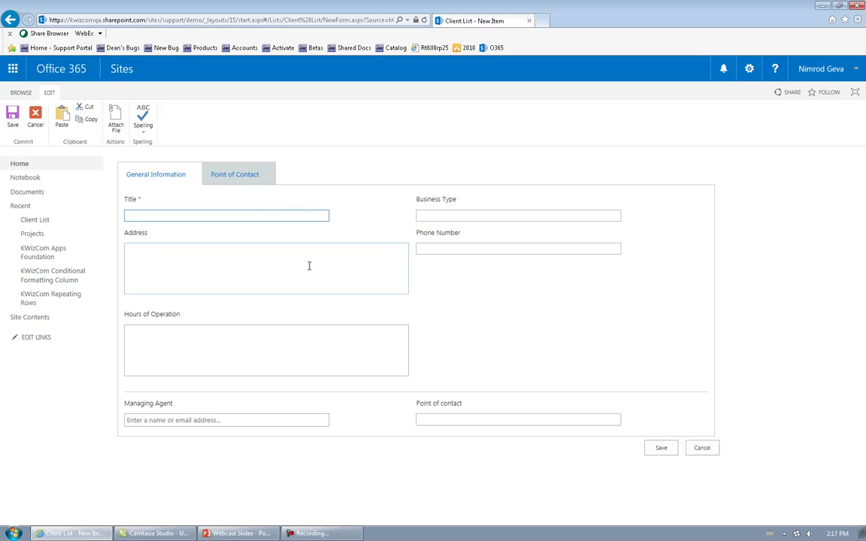
{"action": "left_click", "coordinate": [260, 184]}
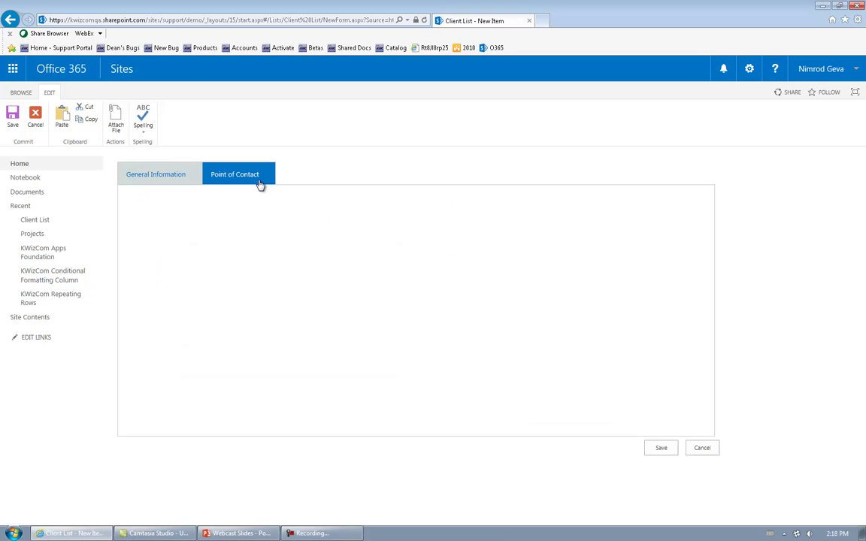
{"action": "left_click", "coordinate": [188, 183]}
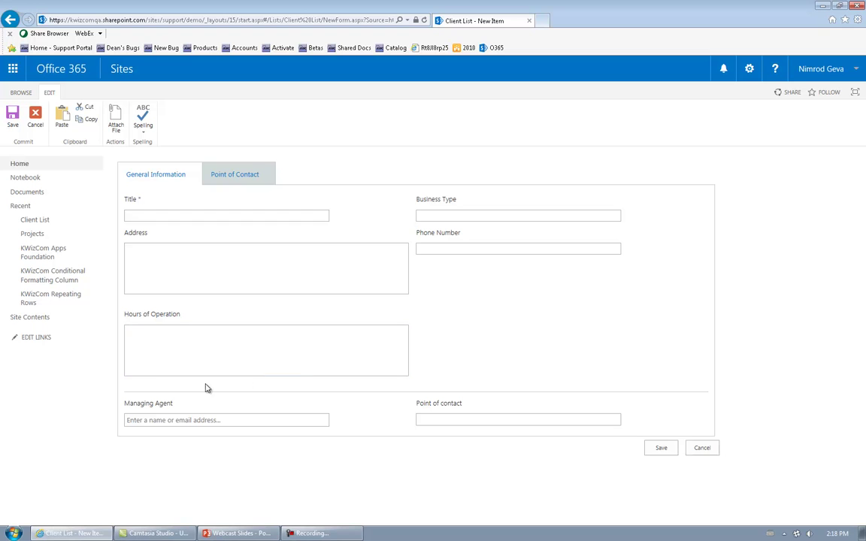
{"action": "left_click", "coordinate": [232, 178]}
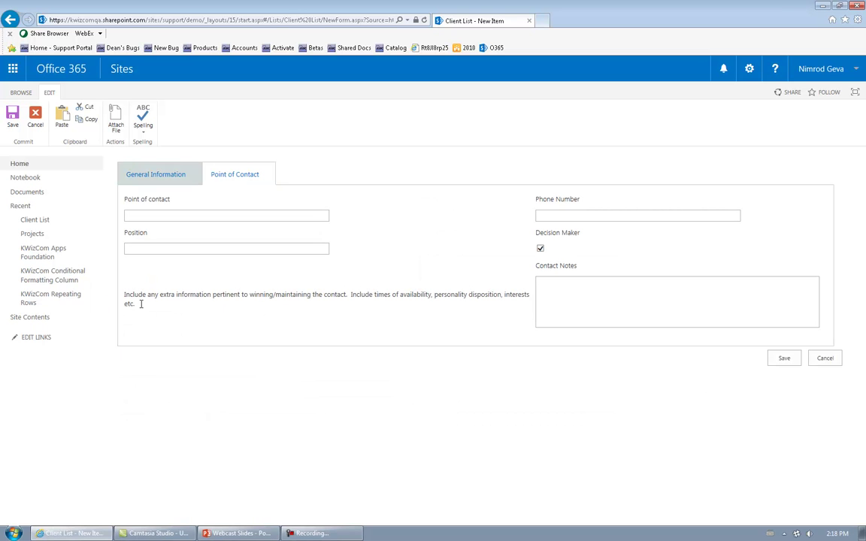
{"action": "left_click", "coordinate": [171, 174]}
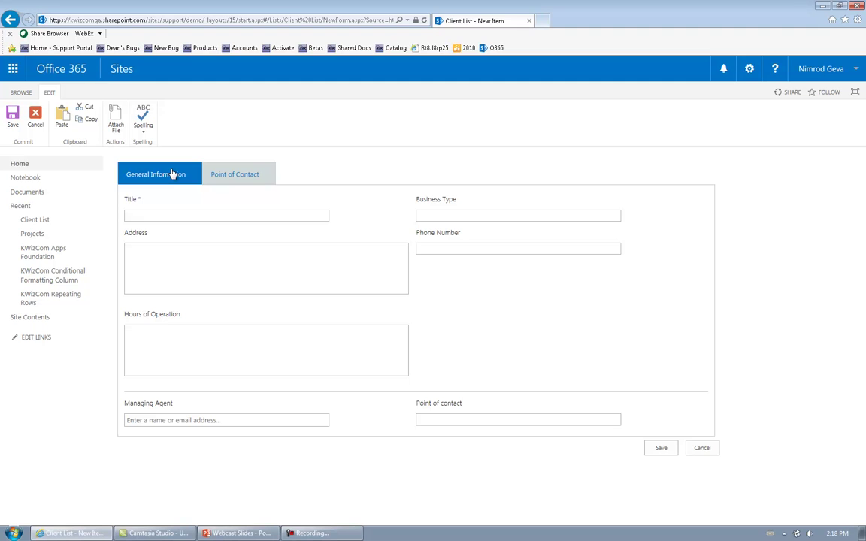
Step: Enter the title 'Eagle Griffon Games', assign the suggested person as Managing Agent, and save
{"action": "left_click", "coordinate": [186, 217]}
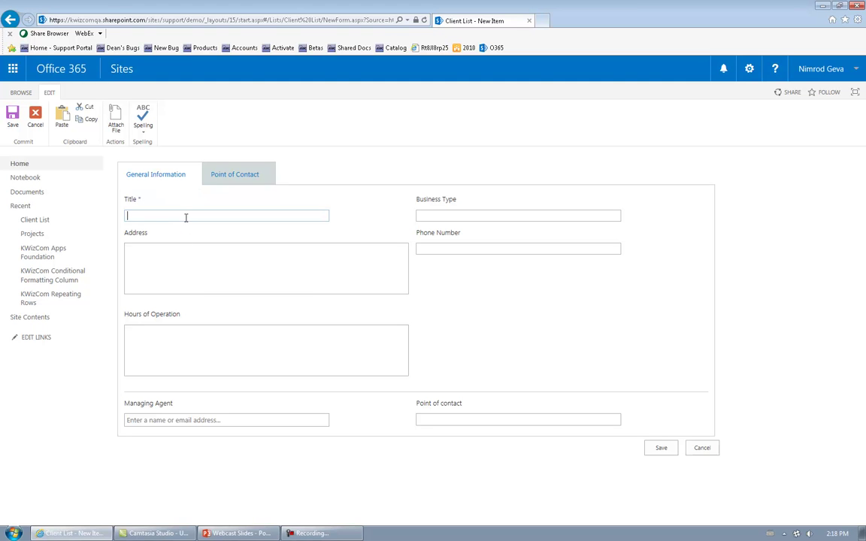
{"action": "type", "text": "Eagle Griffon Games"}
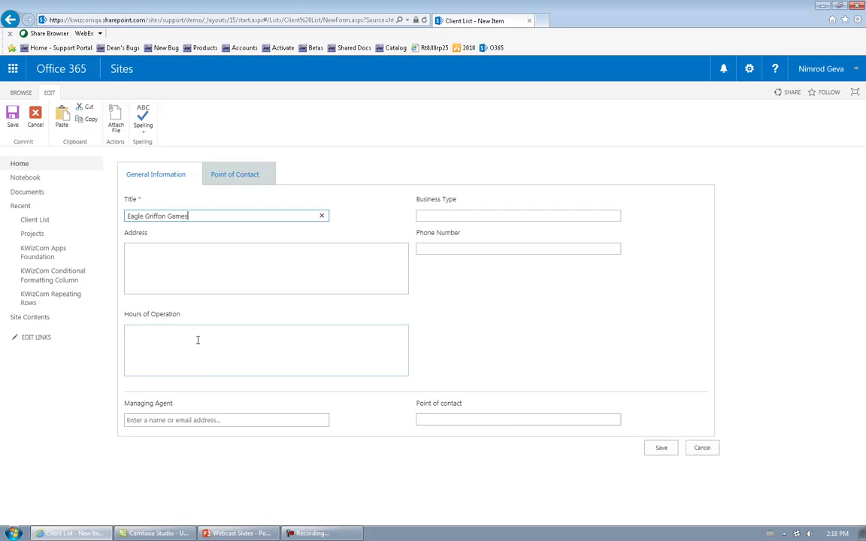
{"action": "left_click", "coordinate": [201, 422]}
{"action": "type", "text": "nim"}
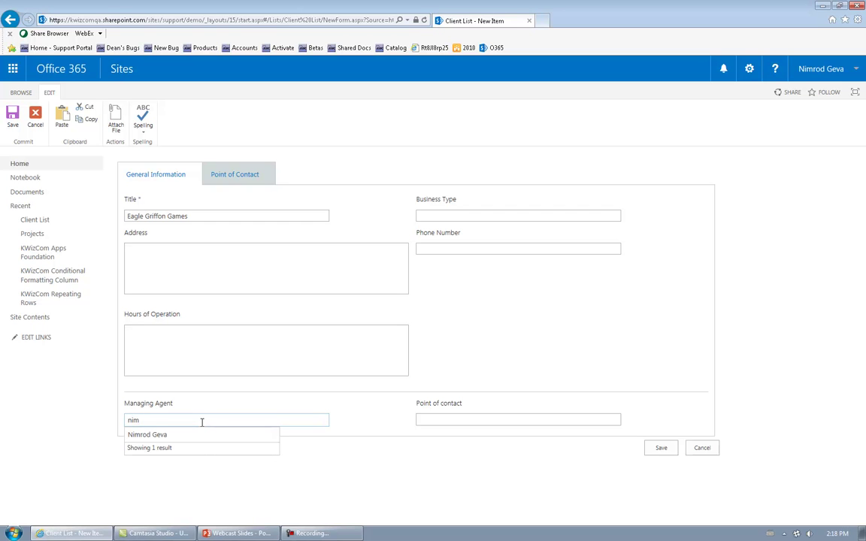
{"action": "left_click", "coordinate": [199, 436]}
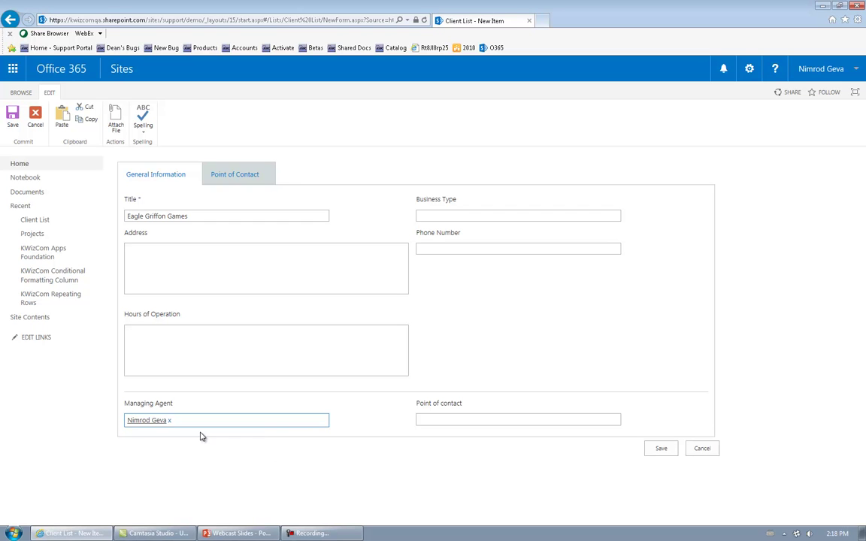
{"action": "left_click", "coordinate": [660, 450]}
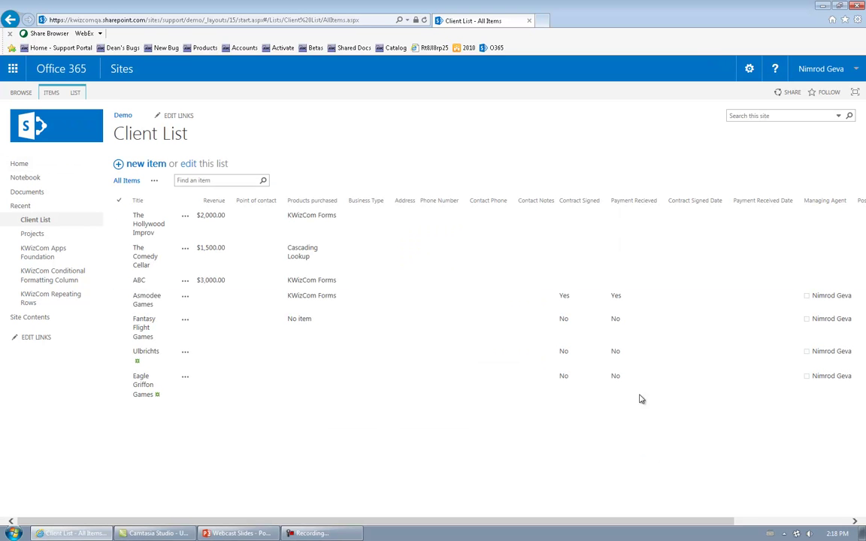
Step: Open the Eagle Griffon Games item in edit mode on its Contract Information tab
{"action": "left_click", "coordinate": [142, 389]}
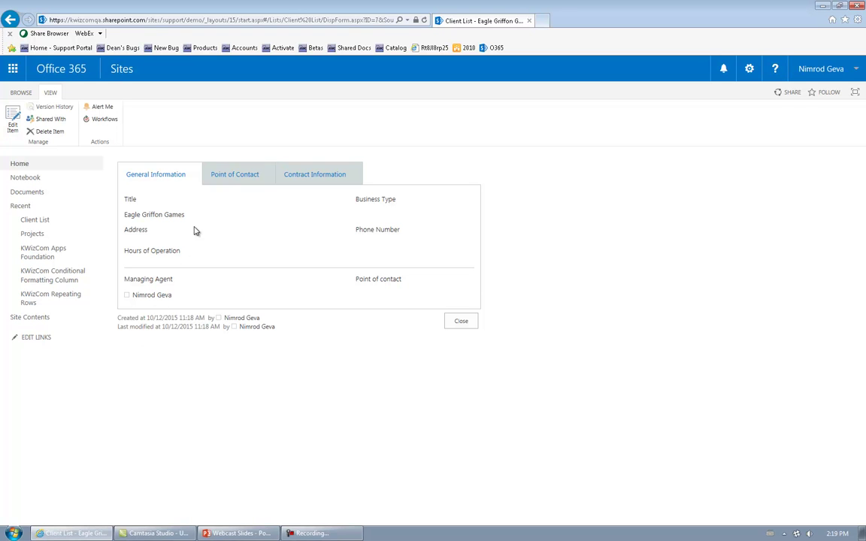
{"action": "left_click", "coordinate": [312, 179]}
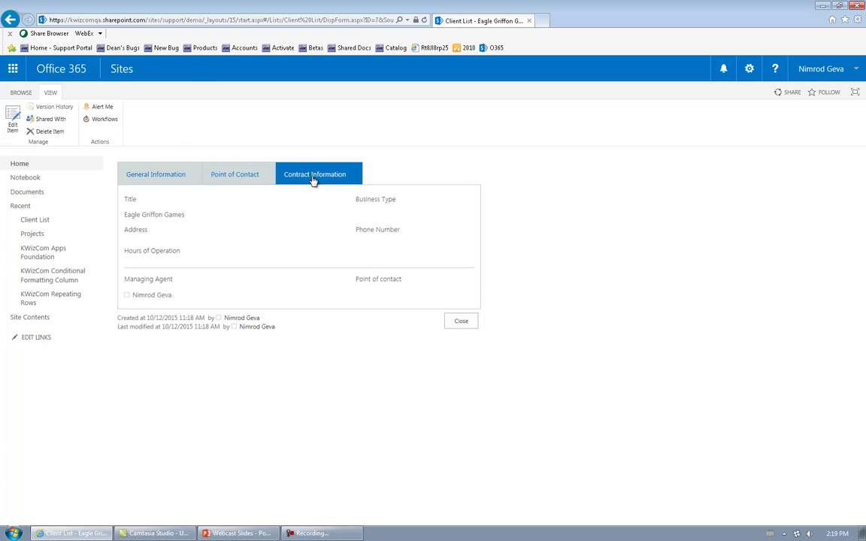
{"action": "left_click", "coordinate": [14, 117]}
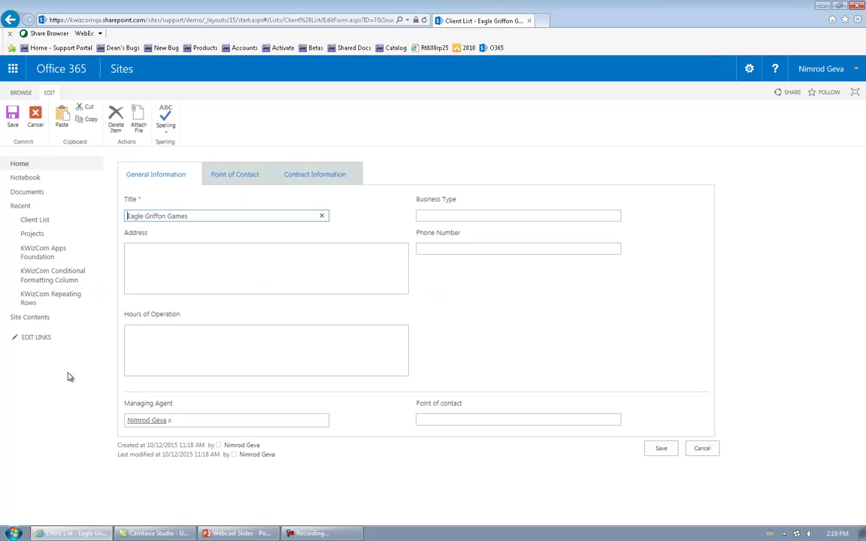
{"action": "left_click", "coordinate": [322, 184]}
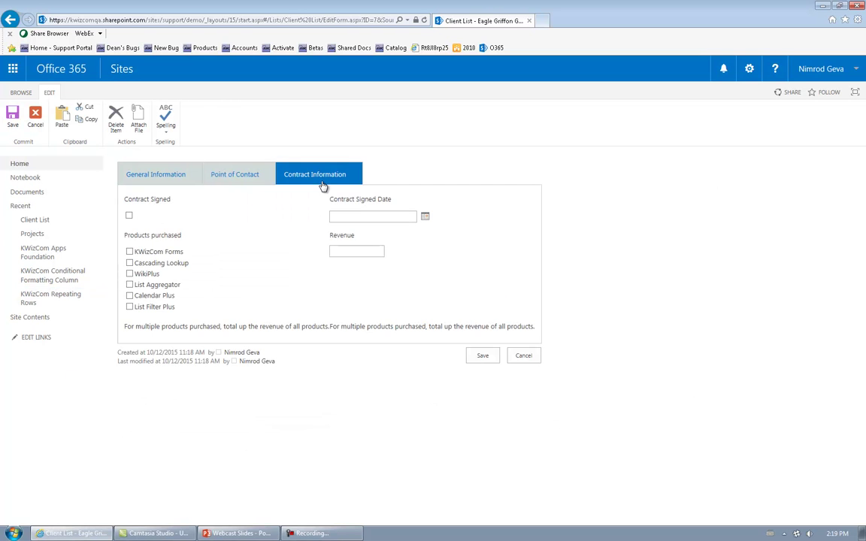
{"action": "left_click", "coordinate": [169, 185]}
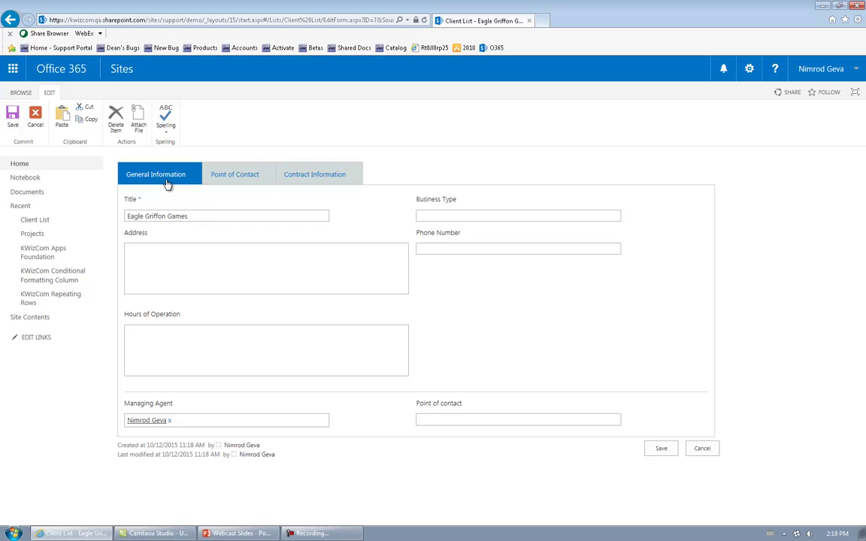
{"action": "left_click", "coordinate": [295, 180]}
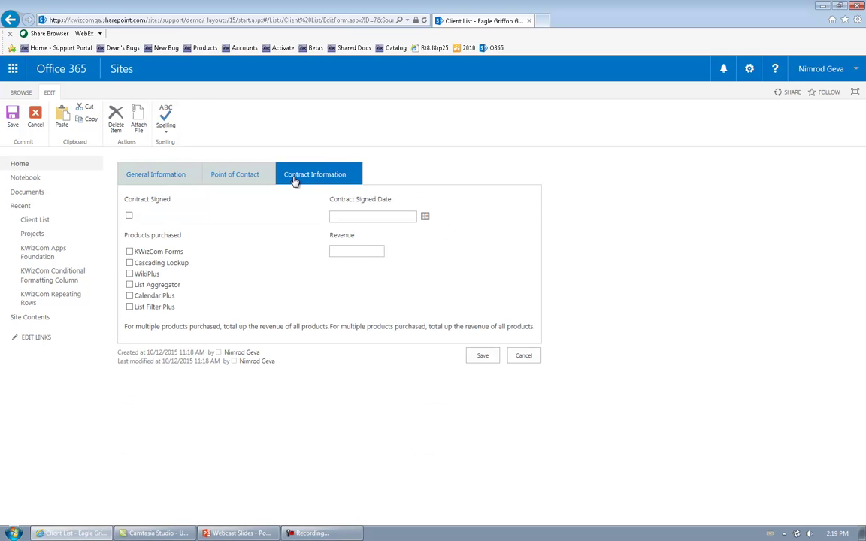
Step: Tick KWizCom Forms, WikiPlus, List Filter Plus and Contract Signed, enter revenue 4000, and save
{"action": "left_click", "coordinate": [129, 251]}
{"action": "left_click", "coordinate": [129, 273]}
{"action": "left_click", "coordinate": [130, 307]}
{"action": "left_click", "coordinate": [129, 216]}
{"action": "left_click", "coordinate": [348, 251]}
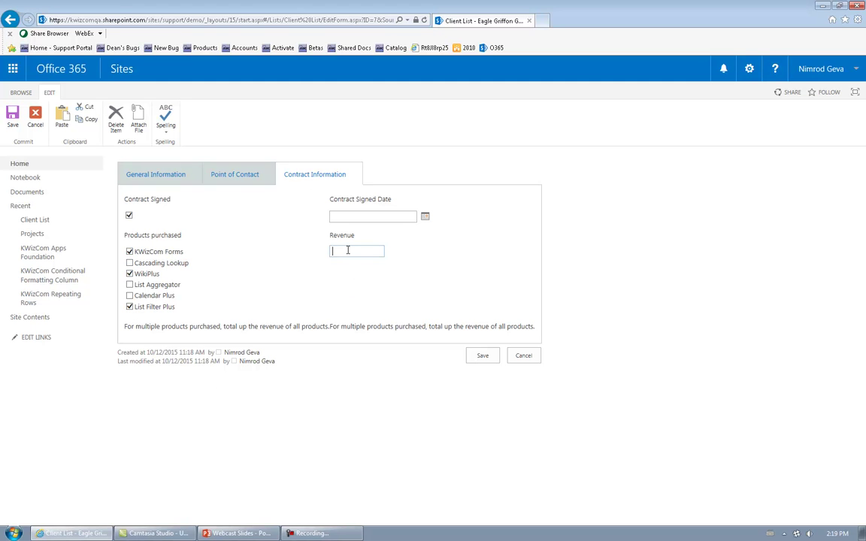
{"action": "type", "text": "4000"}
{"action": "left_click", "coordinate": [481, 357]}
{"action": "left_click", "coordinate": [155, 170]}
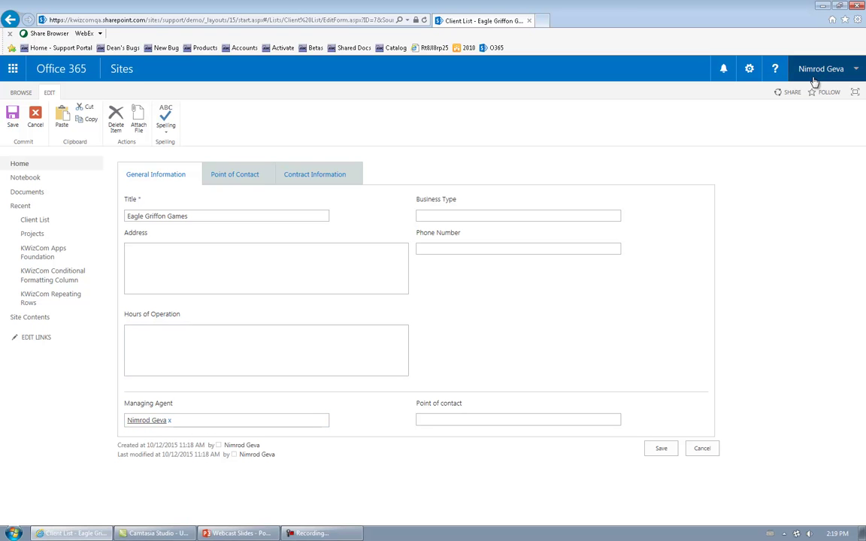
{"action": "left_click", "coordinate": [302, 181]}
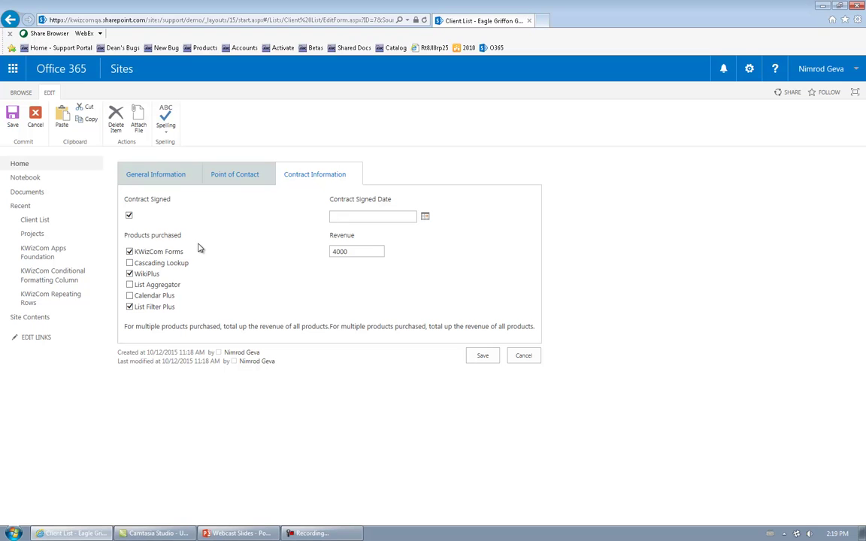
{"action": "left_click", "coordinate": [469, 357]}
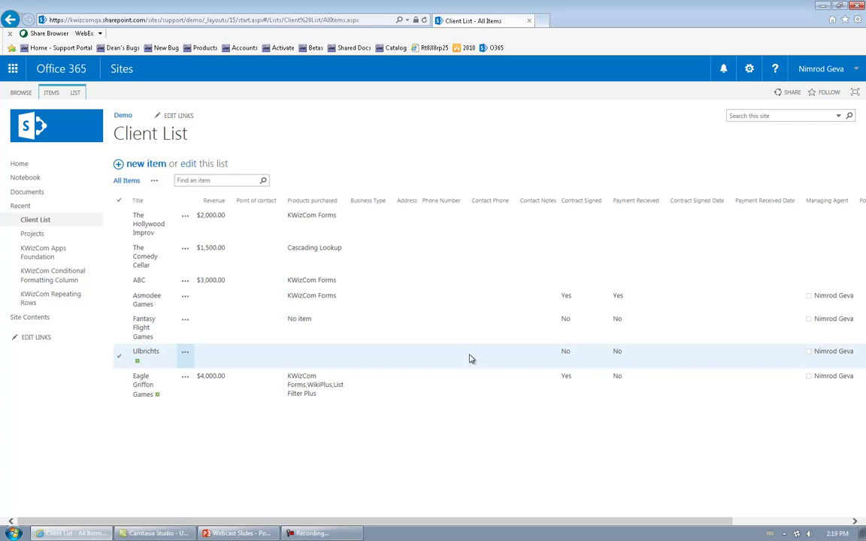
Step: Open the KWizCom Forms settings from the Client List's LIST ribbon tab
{"action": "left_click", "coordinate": [76, 93]}
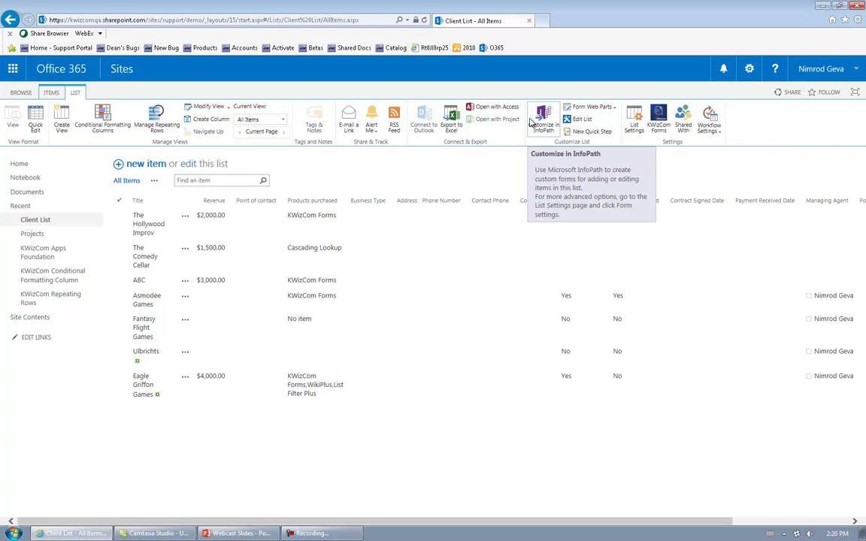
{"action": "left_click", "coordinate": [661, 119]}
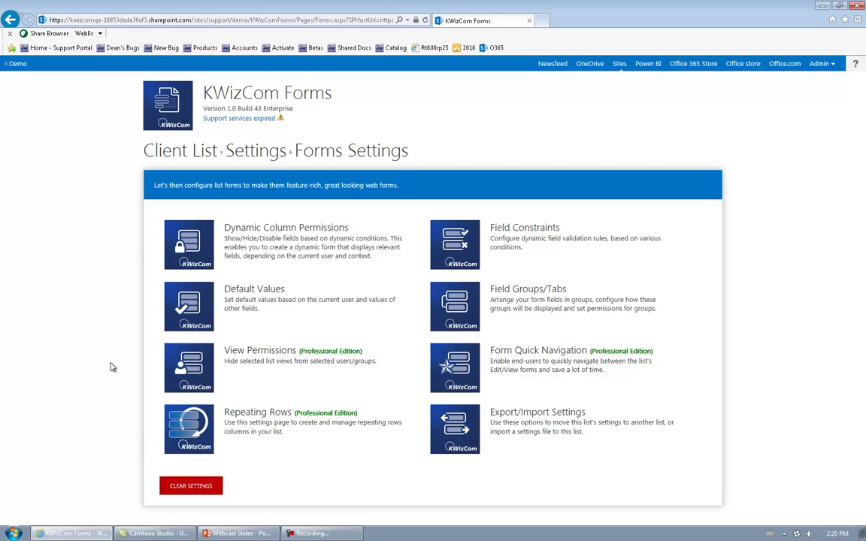
Step: Open the Field Groups/Tabs settings and review the existing groups
{"action": "left_click", "coordinate": [459, 314]}
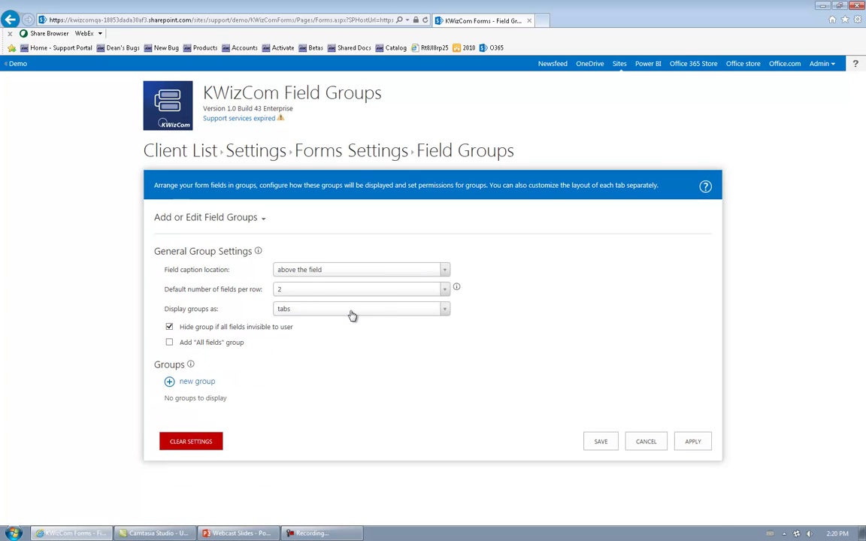
{"action": "scroll", "coordinate": [101, 308], "scroll_direction": "down", "scroll_amount": 3}
{"action": "scroll", "coordinate": [101, 308], "scroll_direction": "down", "scroll_amount": 10}
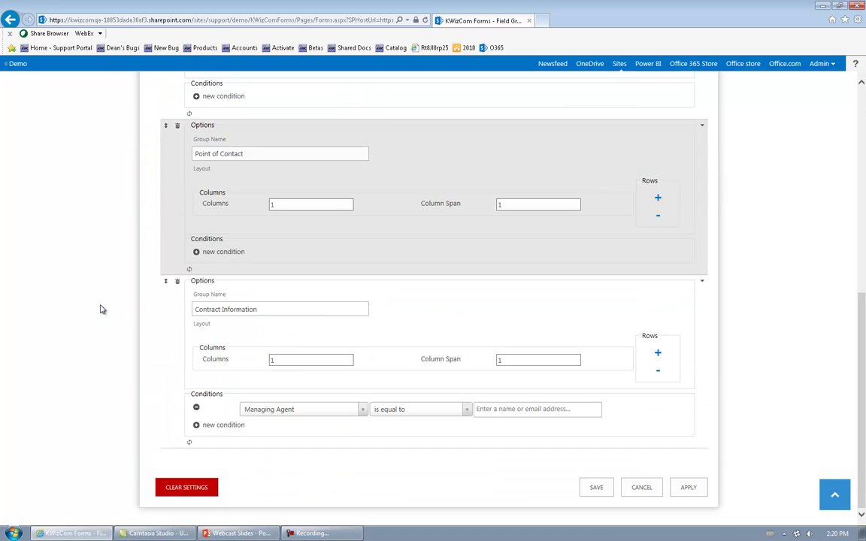
{"action": "scroll", "coordinate": [101, 308], "scroll_direction": "up", "scroll_amount": 15}
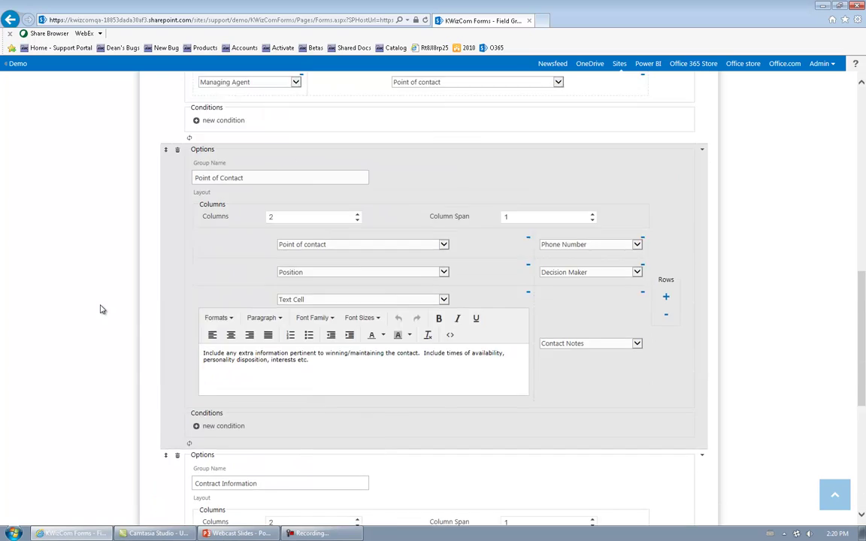
{"action": "scroll", "coordinate": [101, 308], "scroll_direction": "down", "scroll_amount": 5}
{"action": "scroll", "coordinate": [101, 308], "scroll_direction": "down", "scroll_amount": 8}
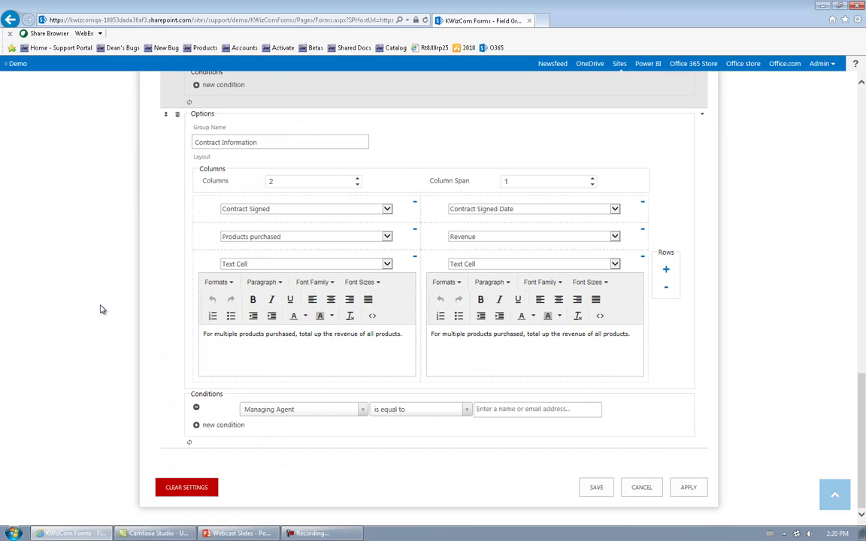
{"action": "scroll", "coordinate": [101, 308], "scroll_direction": "up", "scroll_amount": 3}
{"action": "scroll", "coordinate": [100, 308], "scroll_direction": "down", "scroll_amount": 3}
Step: Clear all field group settings, confirm, and save
{"action": "left_click", "coordinate": [193, 487]}
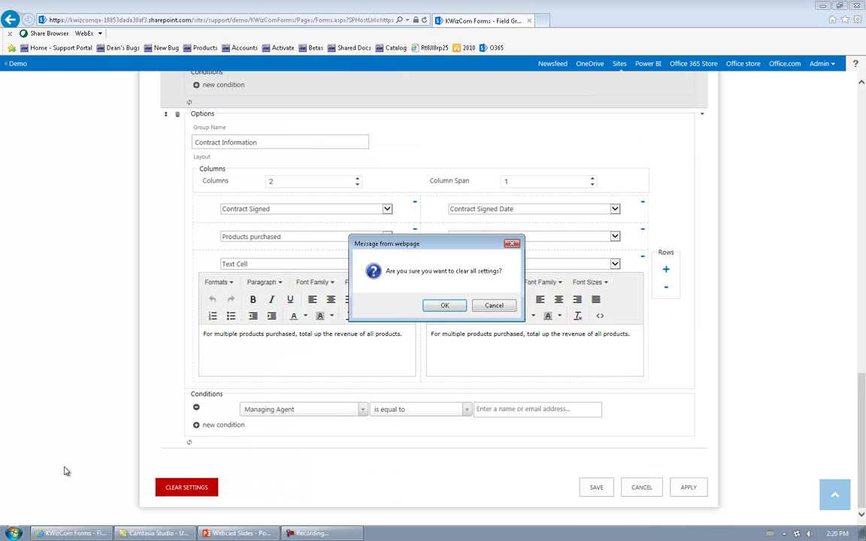
{"action": "left_click", "coordinate": [444, 305]}
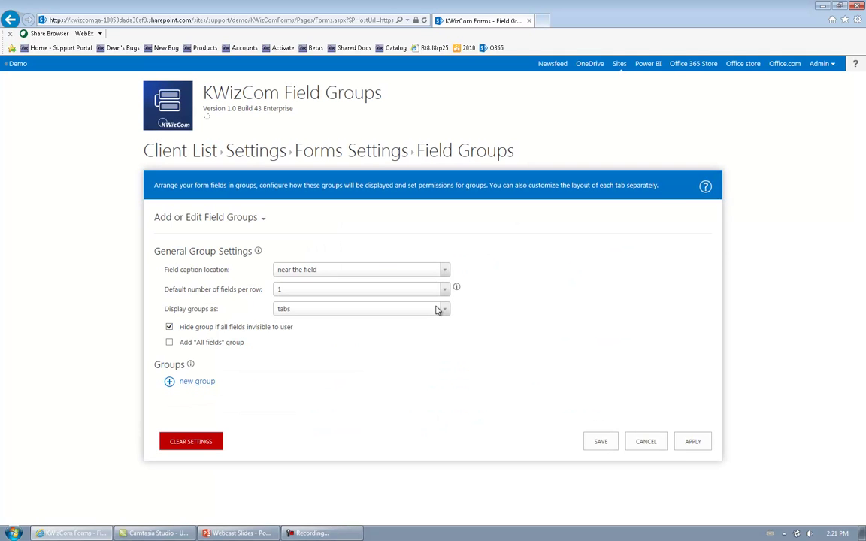
{"action": "left_click", "coordinate": [601, 443]}
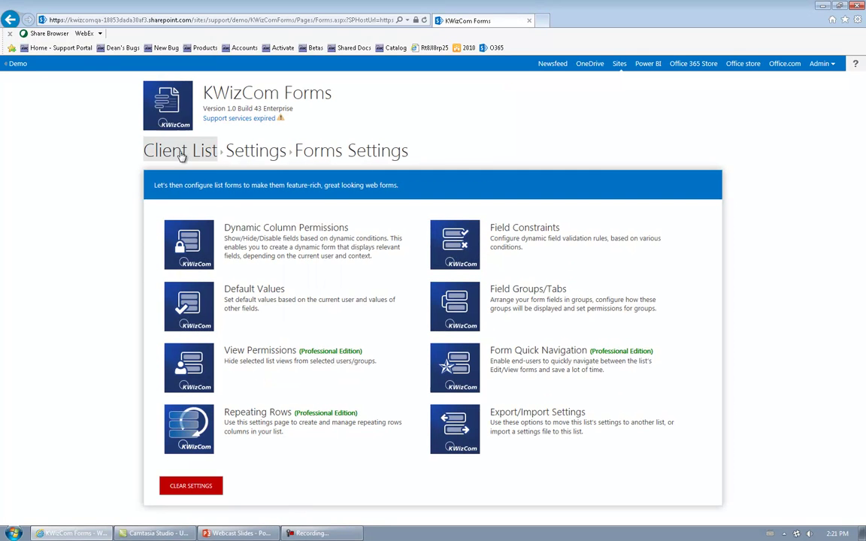
Step: Open the Client List in a new browser tab and switch to it
{"action": "right_click", "coordinate": [183, 153]}
{"action": "left_click", "coordinate": [219, 171]}
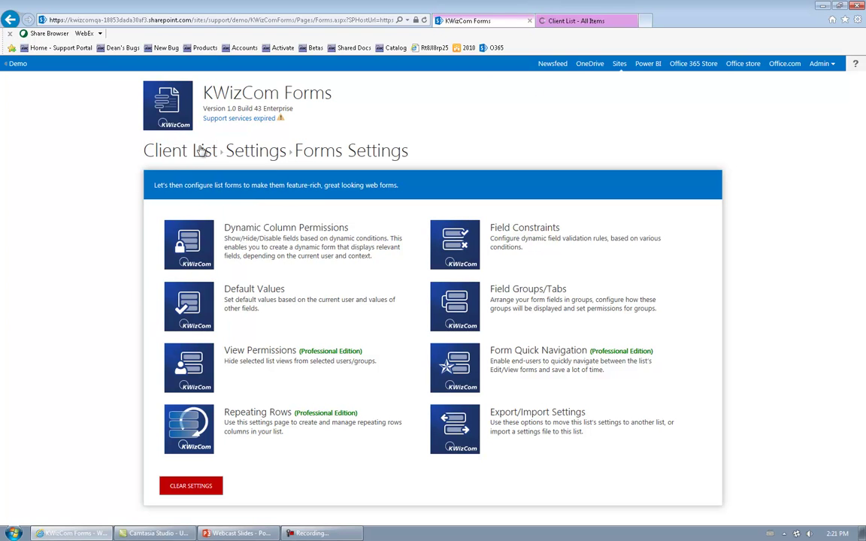
{"action": "left_click", "coordinate": [573, 21]}
Step: Preview the default new-item form, cancel it, and return to the KWizCom Forms tab
{"action": "left_click", "coordinate": [148, 164]}
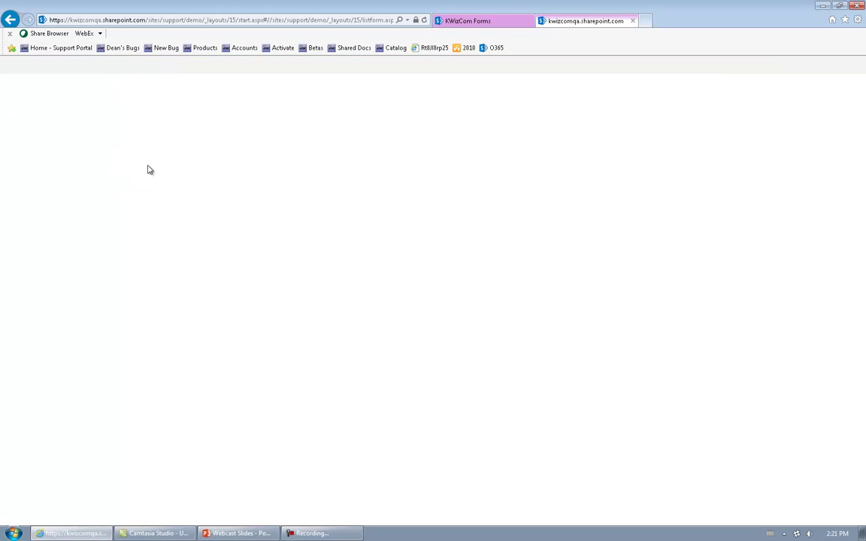
{"action": "left_click", "coordinate": [389, 220]}
{"action": "scroll", "coordinate": [512, 270], "scroll_direction": "down", "scroll_amount": 5}
{"action": "scroll", "coordinate": [513, 278], "scroll_direction": "down", "scroll_amount": 5}
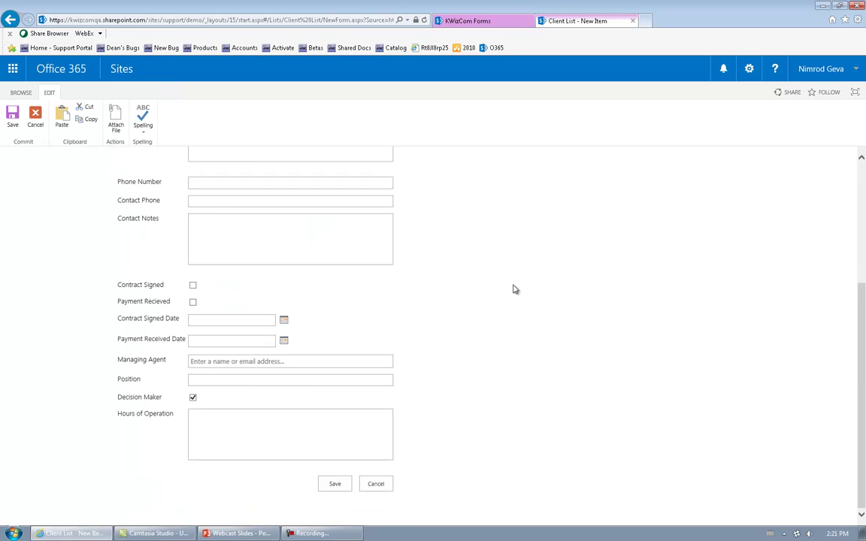
{"action": "scroll", "coordinate": [515, 289], "scroll_direction": "down", "scroll_amount": 4}
{"action": "scroll", "coordinate": [515, 290], "scroll_direction": "down", "scroll_amount": 1}
{"action": "scroll", "coordinate": [516, 290], "scroll_direction": "up", "scroll_amount": 4}
{"action": "scroll", "coordinate": [516, 291], "scroll_direction": "down", "scroll_amount": 4}
{"action": "scroll", "coordinate": [516, 290], "scroll_direction": "up", "scroll_amount": 1}
{"action": "scroll", "coordinate": [515, 289], "scroll_direction": "up", "scroll_amount": 4}
{"action": "scroll", "coordinate": [515, 289], "scroll_direction": "down", "scroll_amount": 5}
{"action": "scroll", "coordinate": [512, 290], "scroll_direction": "up", "scroll_amount": 5}
{"action": "scroll", "coordinate": [440, 404], "scroll_direction": "down", "scroll_amount": 5}
{"action": "left_click", "coordinate": [374, 484]}
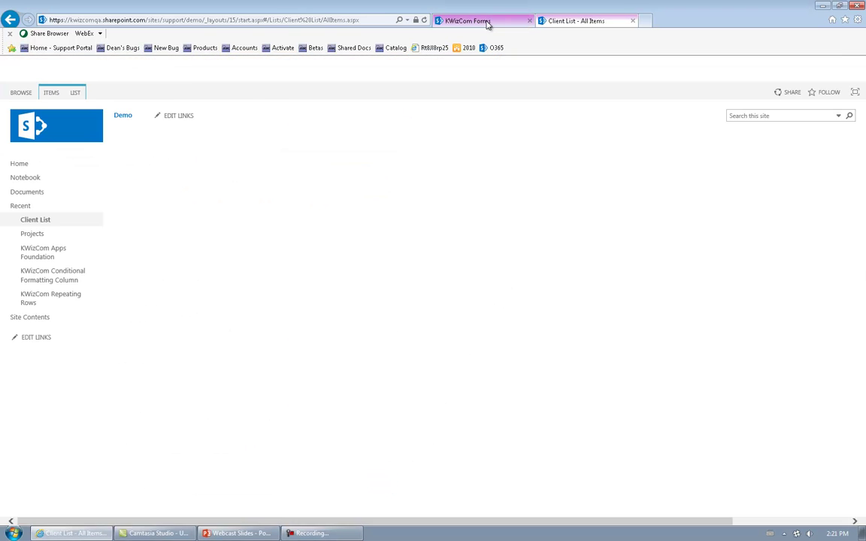
{"action": "left_click", "coordinate": [486, 22]}
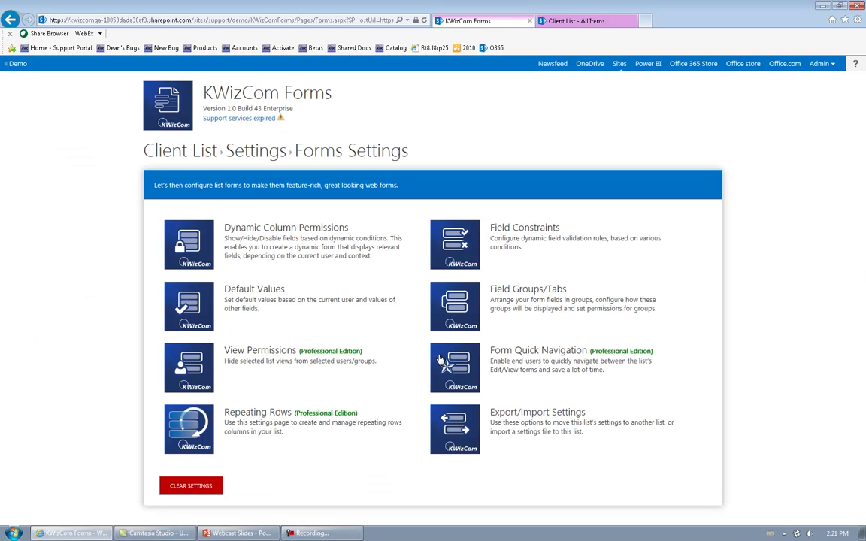
Step: Keep captions near fields, set two fields per row, keep groups as tabs, and add a group
{"action": "left_click", "coordinate": [454, 321]}
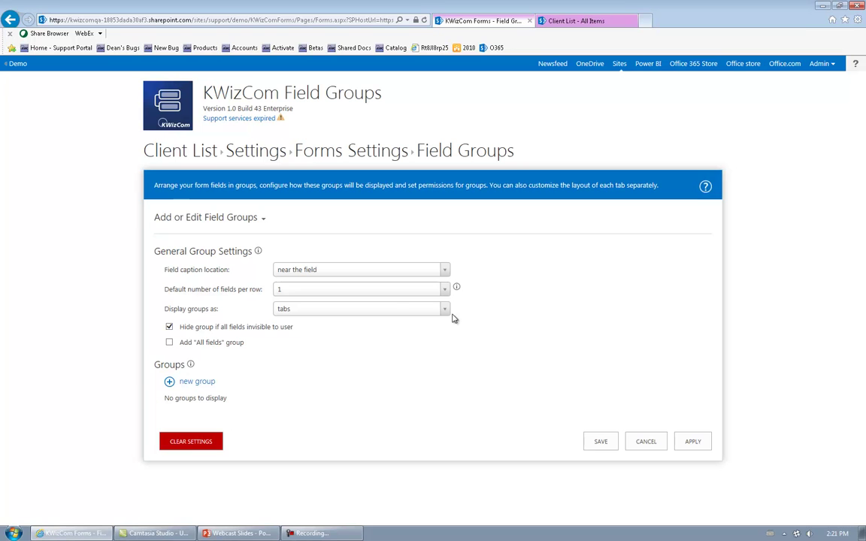
{"action": "left_click", "coordinate": [342, 271]}
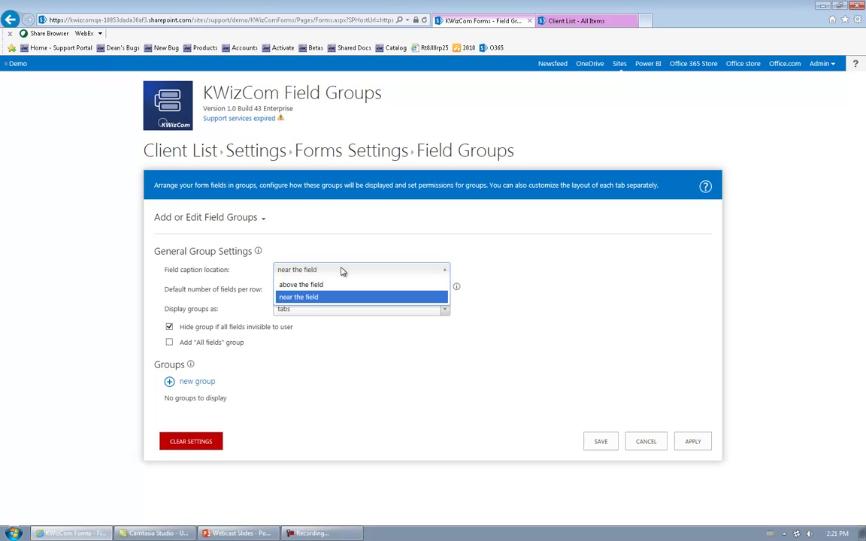
{"action": "left_click", "coordinate": [305, 298]}
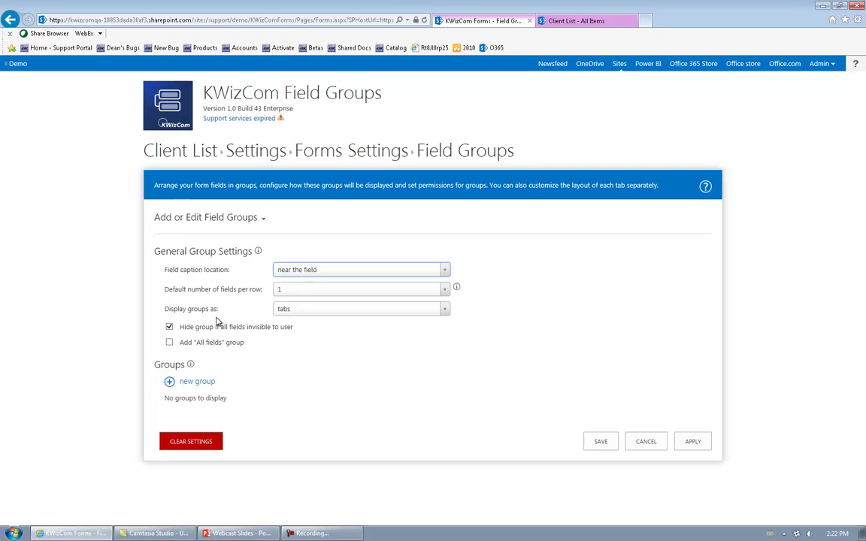
{"action": "left_click", "coordinate": [327, 293]}
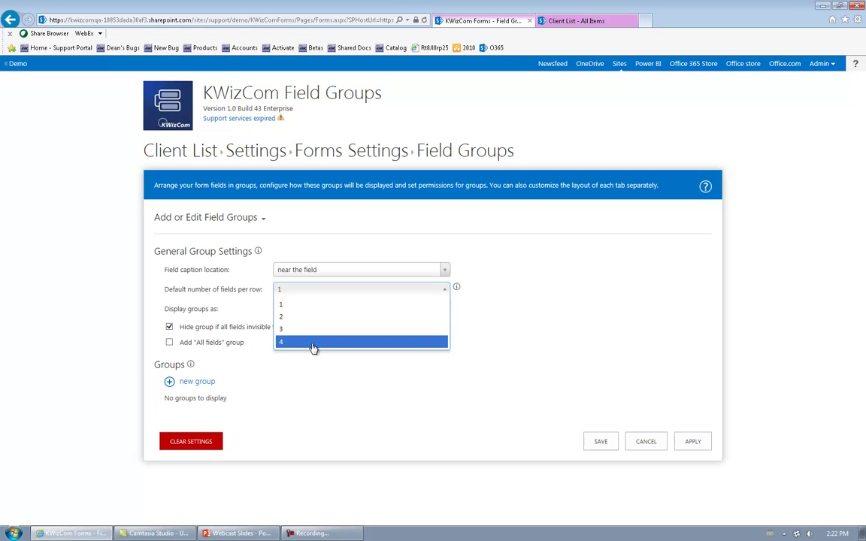
{"action": "left_click", "coordinate": [310, 317]}
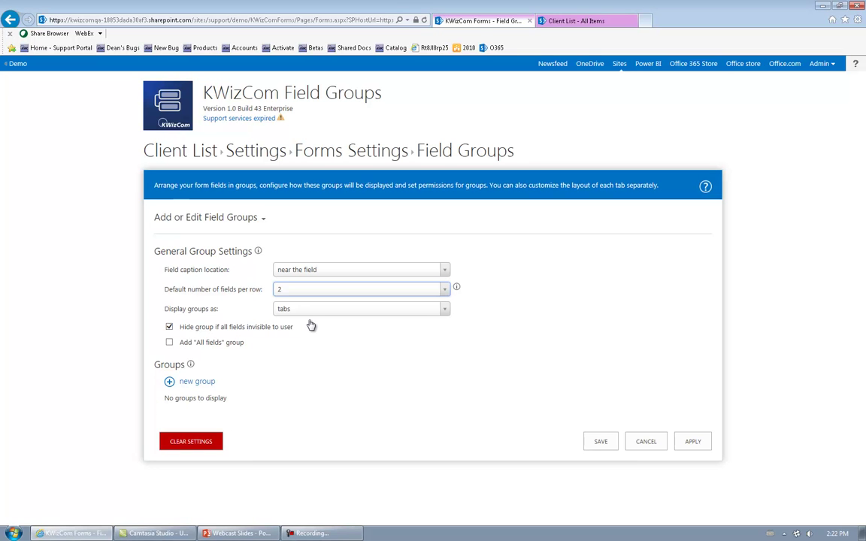
{"action": "left_click", "coordinate": [310, 325]}
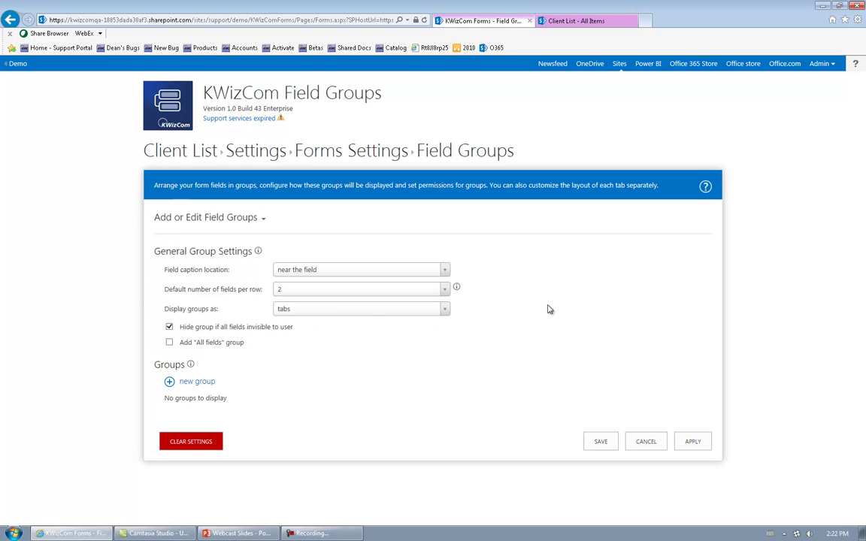
{"action": "left_click", "coordinate": [364, 312]}
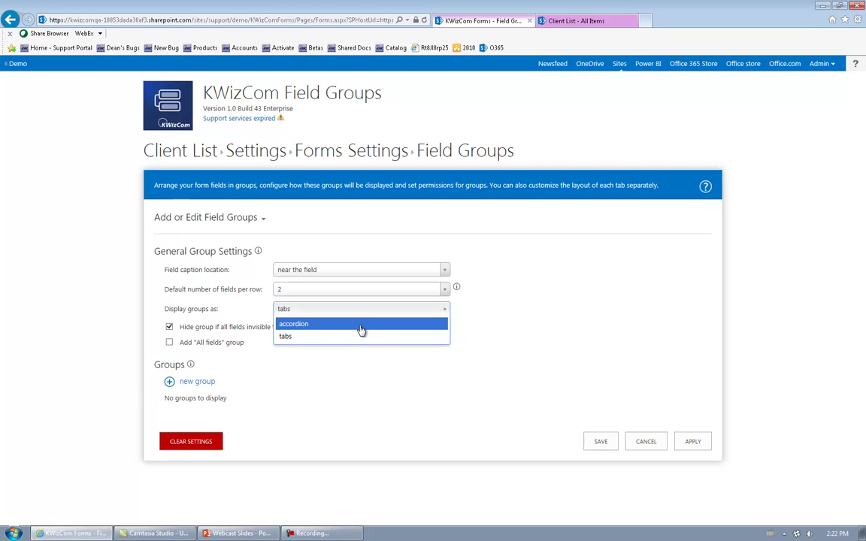
{"action": "left_click", "coordinate": [329, 337]}
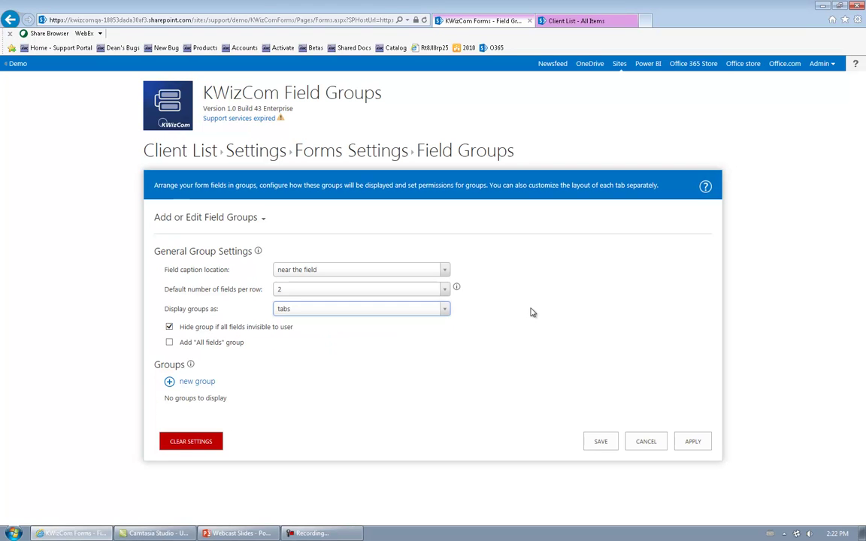
{"action": "left_click", "coordinate": [197, 382]}
{"action": "scroll", "coordinate": [194, 386], "scroll_direction": "down", "scroll_amount": 5}
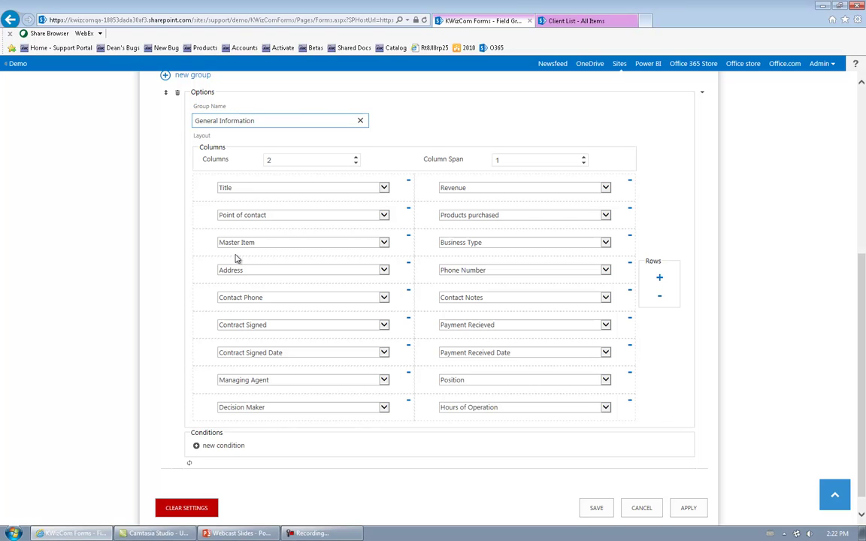
Step: Remove all eighteen preset fields, from Title through Hours of Operation, from the group's layout grid
{"action": "left_click", "coordinate": [409, 186]}
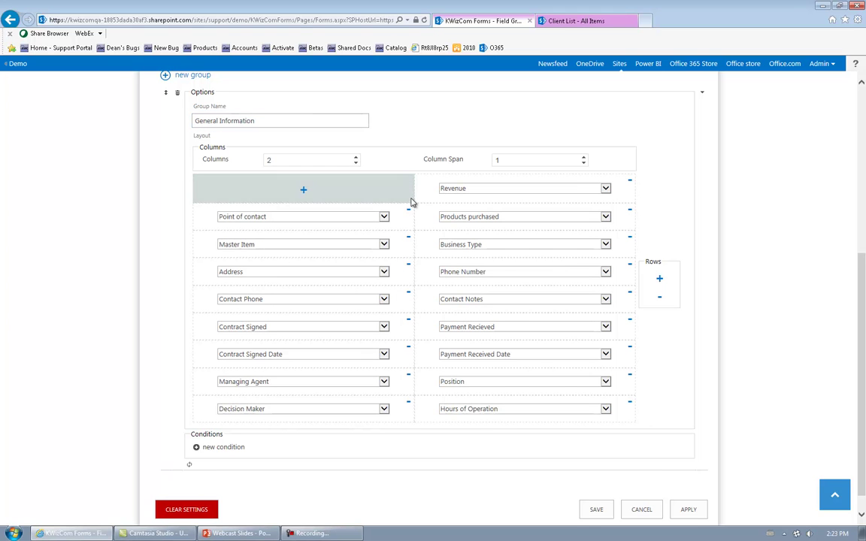
{"action": "left_click", "coordinate": [409, 213]}
{"action": "left_click", "coordinate": [409, 242]}
{"action": "left_click", "coordinate": [409, 272]}
{"action": "left_click", "coordinate": [410, 304]}
{"action": "left_click", "coordinate": [409, 332]}
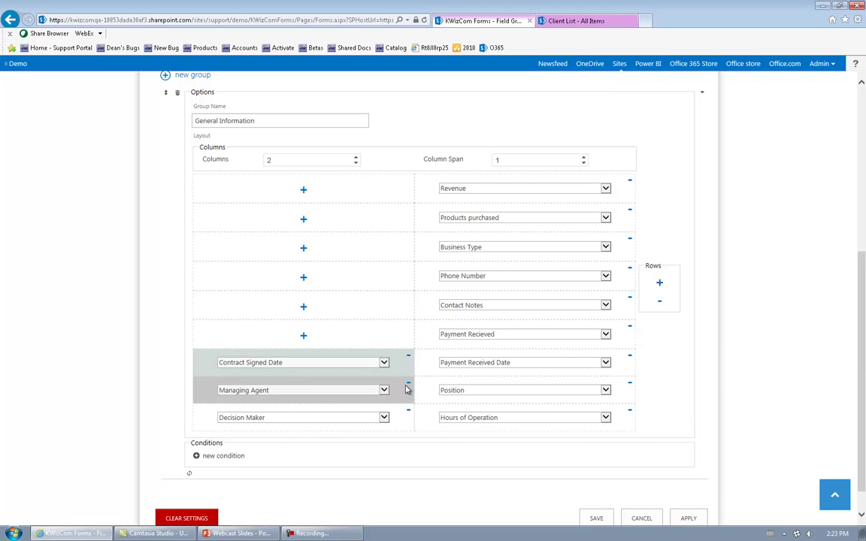
{"action": "left_click", "coordinate": [408, 383]}
{"action": "left_click", "coordinate": [408, 357]}
{"action": "left_click", "coordinate": [411, 418]}
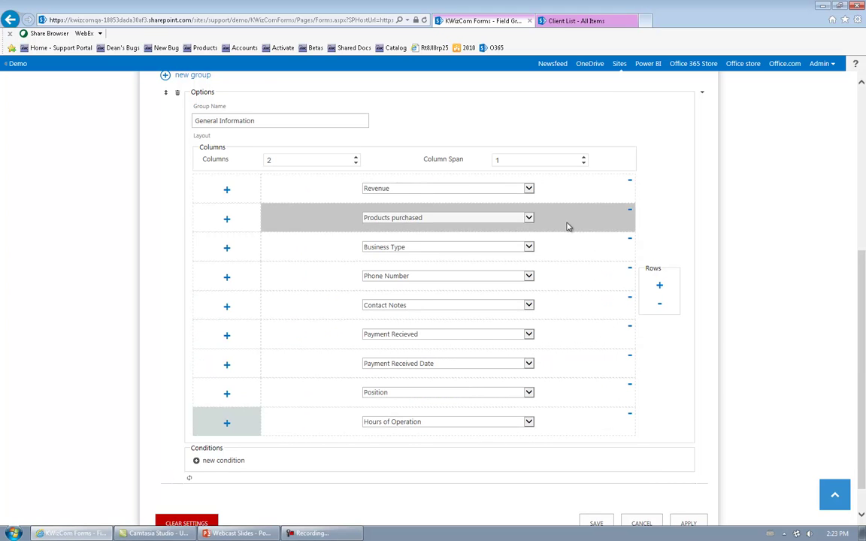
{"action": "left_click", "coordinate": [629, 182]}
{"action": "left_click", "coordinate": [630, 211]}
{"action": "left_click", "coordinate": [630, 239]}
{"action": "left_click", "coordinate": [630, 267]}
{"action": "left_click", "coordinate": [630, 297]}
{"action": "left_click", "coordinate": [630, 326]}
{"action": "left_click", "coordinate": [630, 356]}
{"action": "left_click", "coordinate": [630, 384]}
{"action": "left_click", "coordinate": [630, 413]}
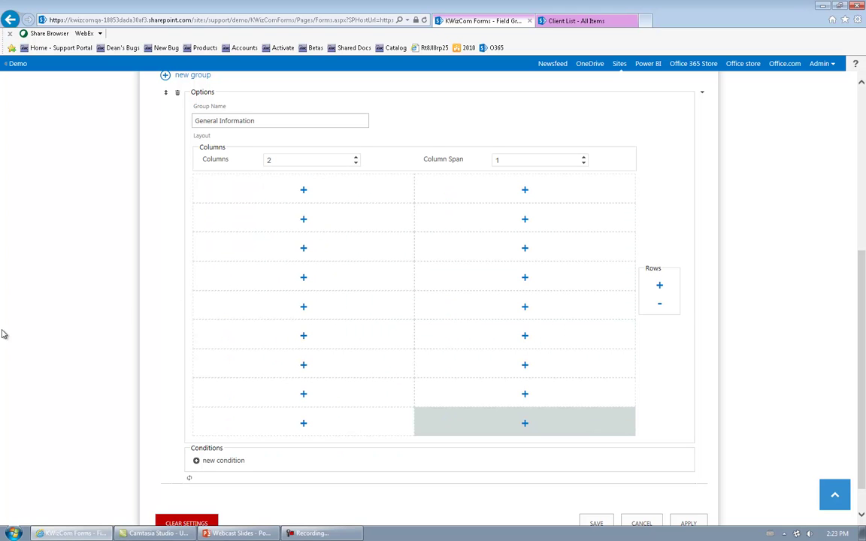
{"action": "left_click", "coordinate": [356, 157]}
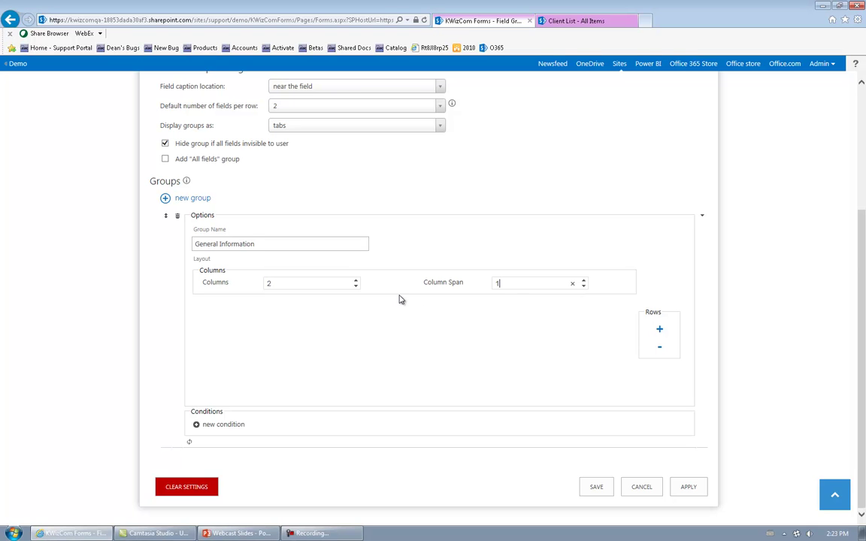
Step: Add a first row with Title on the left and Business Type on the right
{"action": "left_click", "coordinate": [660, 329]}
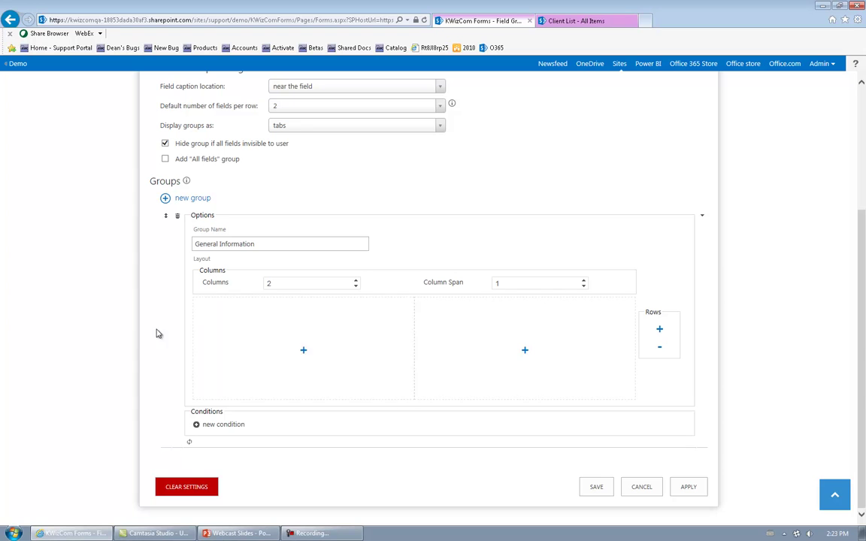
{"action": "left_click", "coordinate": [304, 351]}
{"action": "left_click", "coordinate": [346, 350]}
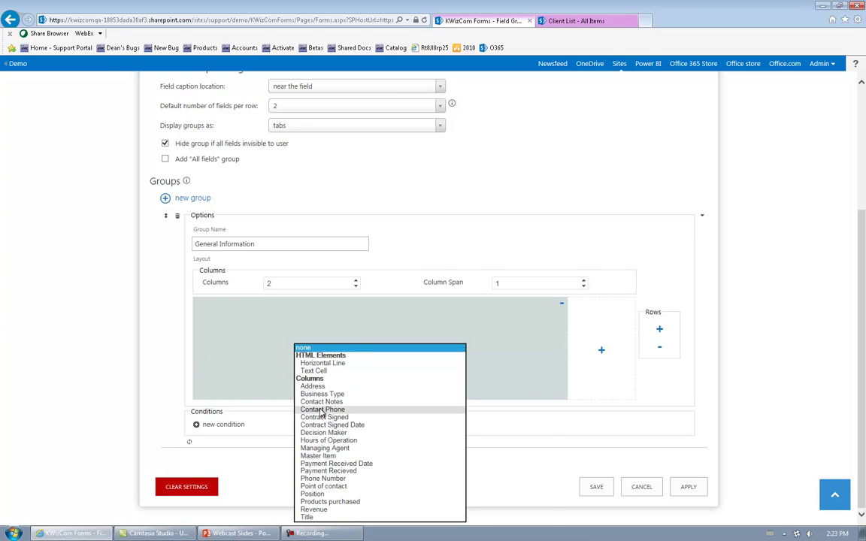
{"action": "left_click", "coordinate": [328, 519]}
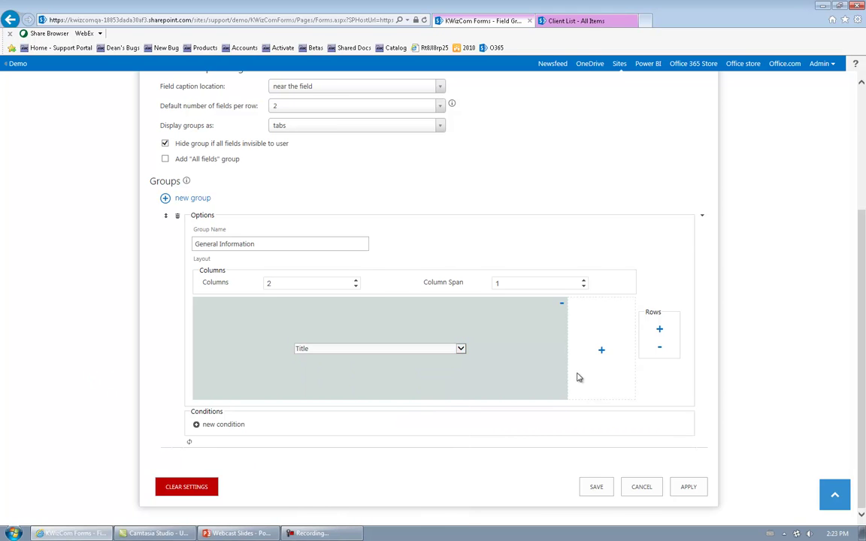
{"action": "left_click", "coordinate": [602, 353]}
{"action": "left_click", "coordinate": [574, 352]}
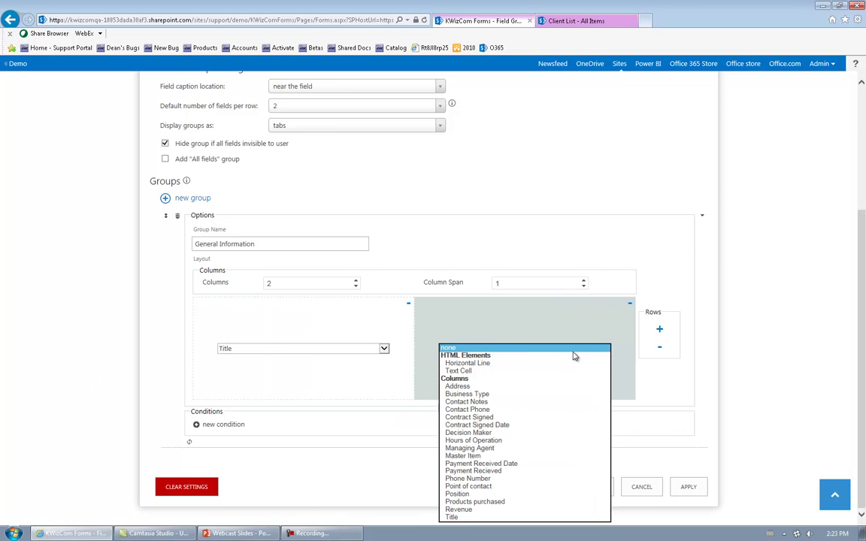
{"action": "left_click", "coordinate": [517, 395]}
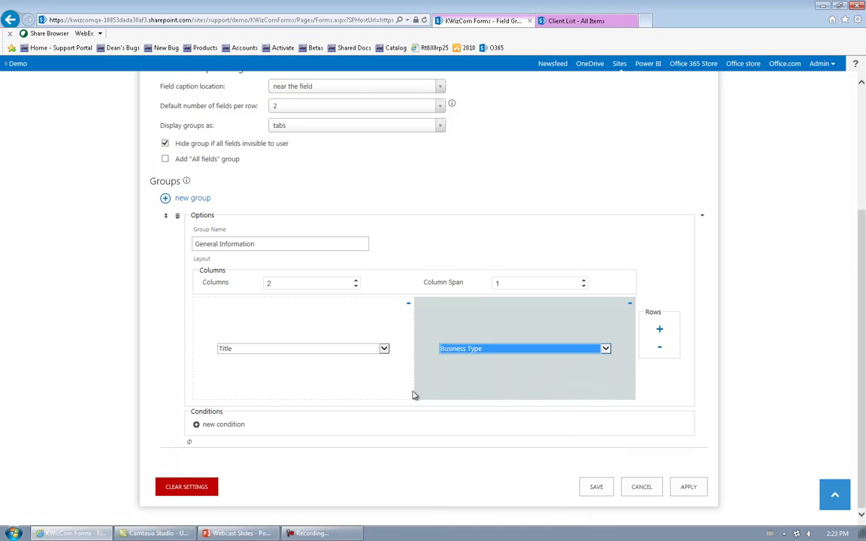
Step: Add a second row with Address on the left and Phone Number on the right
{"action": "left_click", "coordinate": [659, 330]}
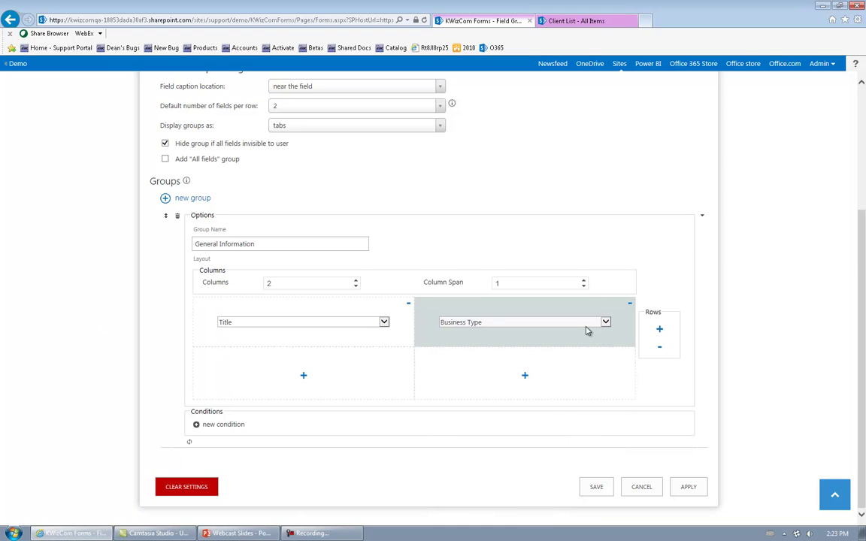
{"action": "left_click", "coordinate": [304, 375]}
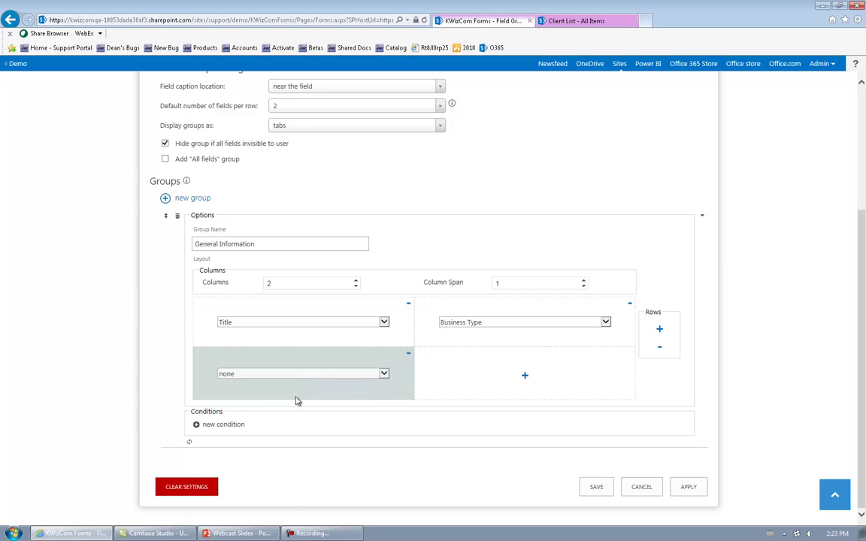
{"action": "left_click", "coordinate": [355, 376]}
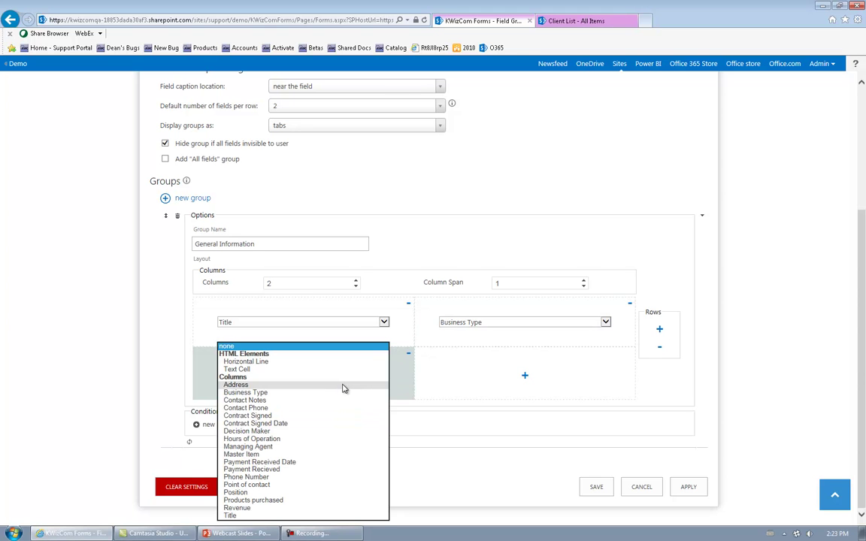
{"action": "left_click", "coordinate": [342, 385]}
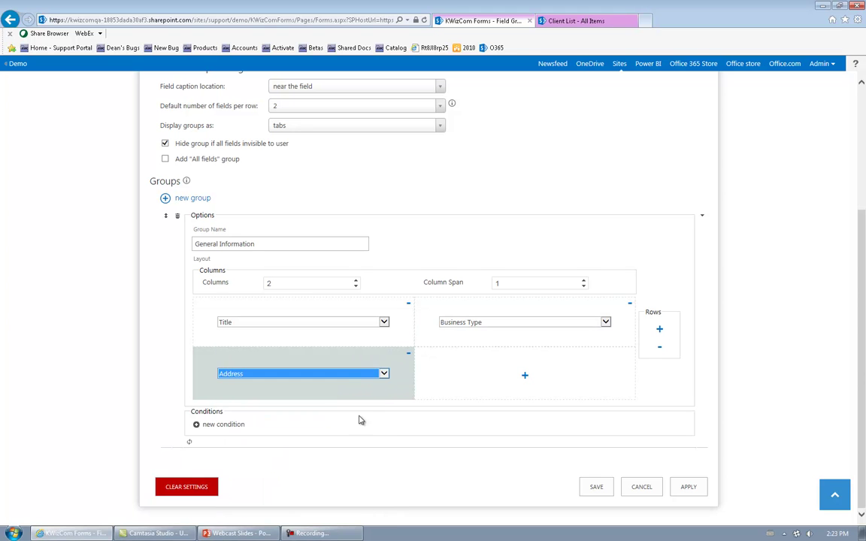
{"action": "left_click", "coordinate": [525, 377]}
{"action": "left_click", "coordinate": [562, 376]}
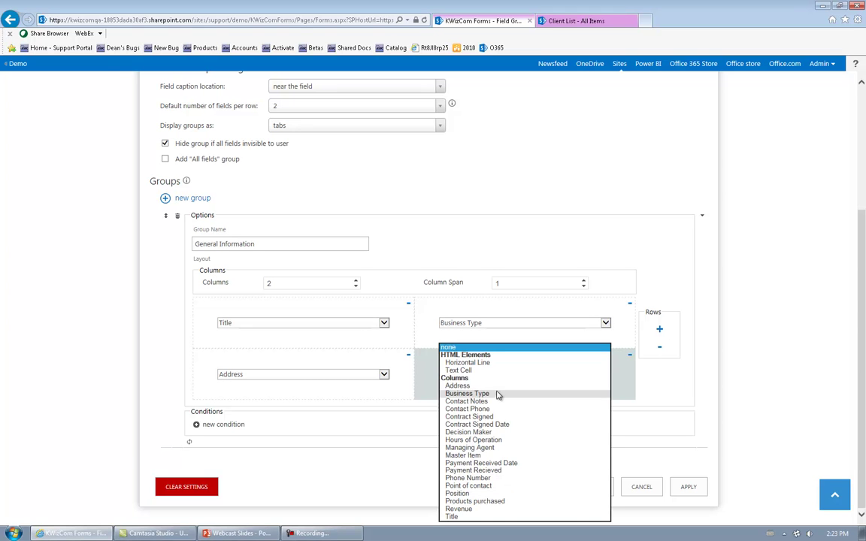
{"action": "left_click", "coordinate": [487, 479]}
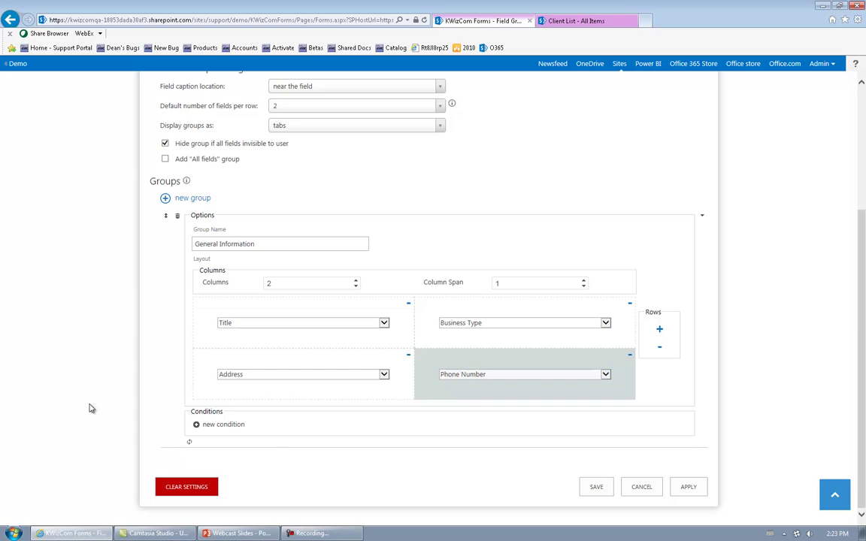
Step: Add a third row holding Hours of Operation in its left cell
{"action": "left_click", "coordinate": [659, 330]}
{"action": "left_click", "coordinate": [659, 331]}
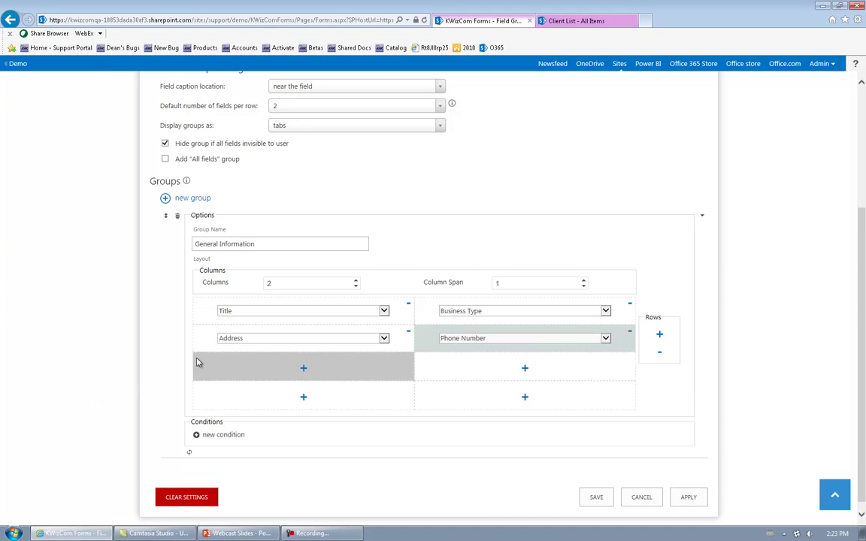
{"action": "left_click", "coordinate": [303, 359]}
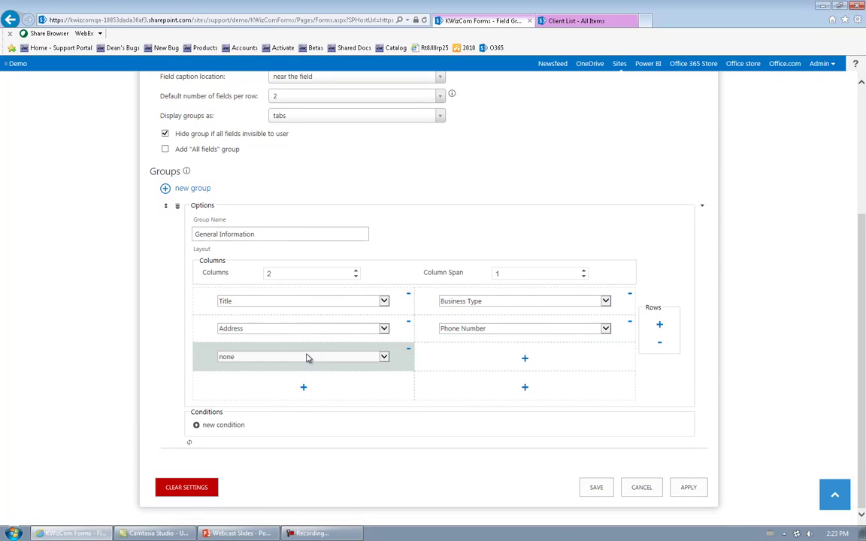
{"action": "left_click", "coordinate": [306, 357]}
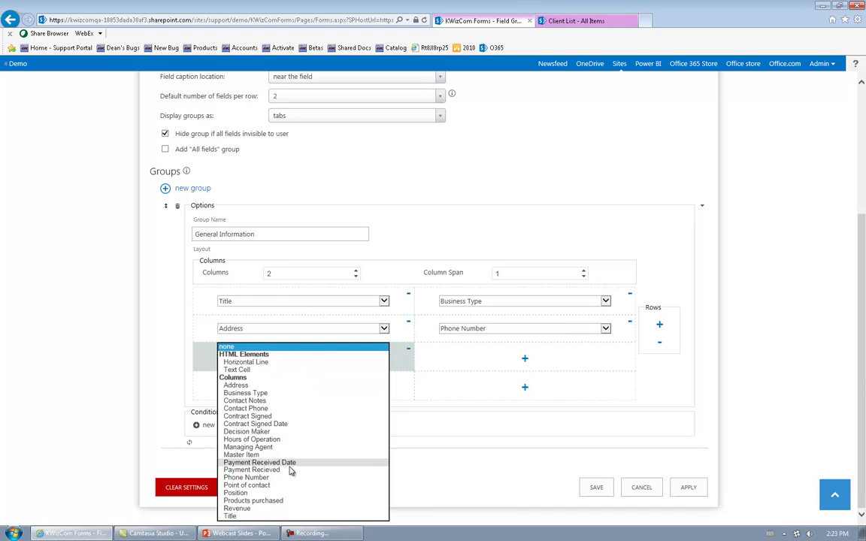
{"action": "left_click", "coordinate": [252, 439]}
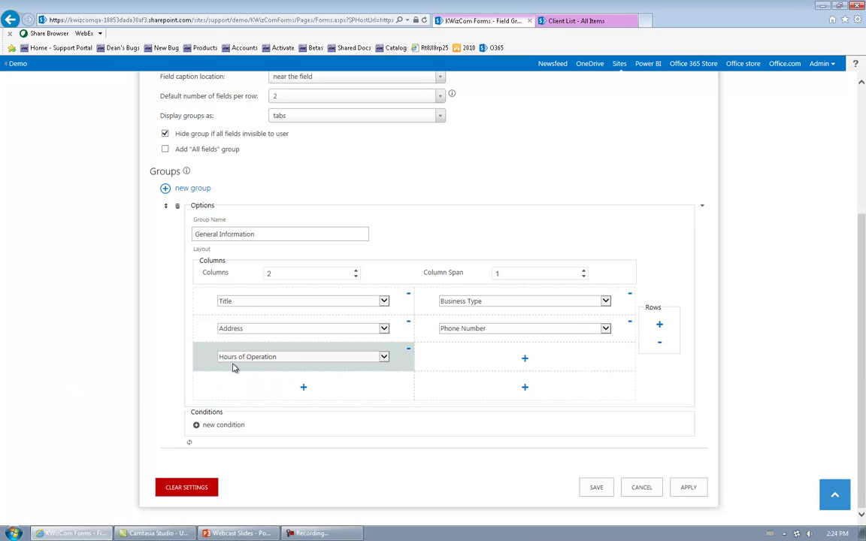
Step: Save the field group layout and start a new Client List item to preview it
{"action": "left_click", "coordinate": [586, 490]}
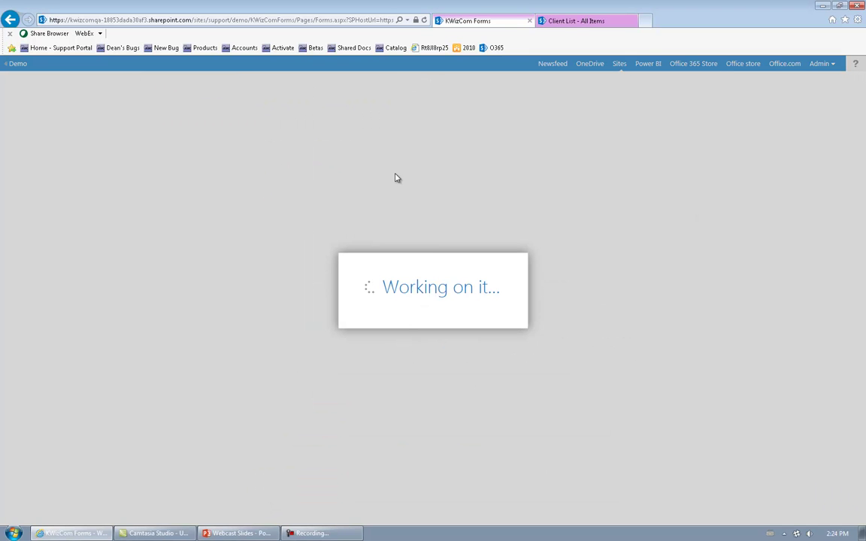
{"action": "left_click", "coordinate": [567, 23]}
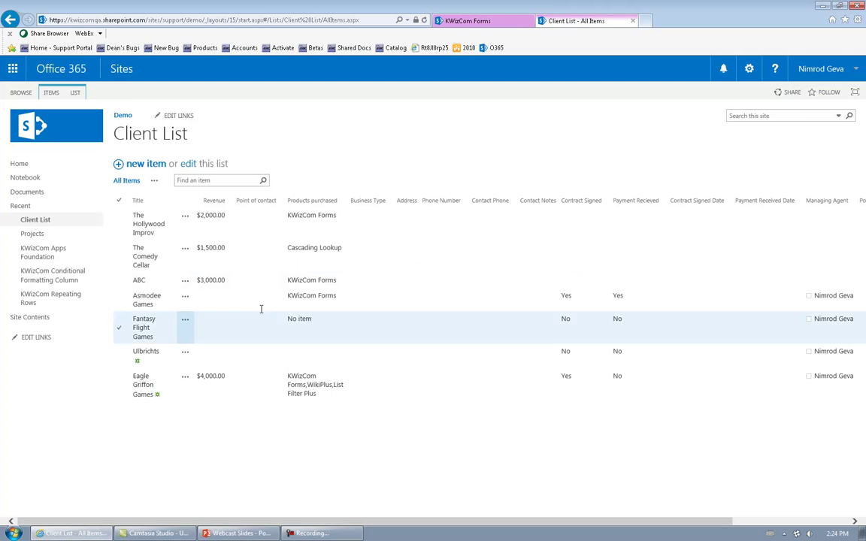
{"action": "left_click", "coordinate": [142, 165]}
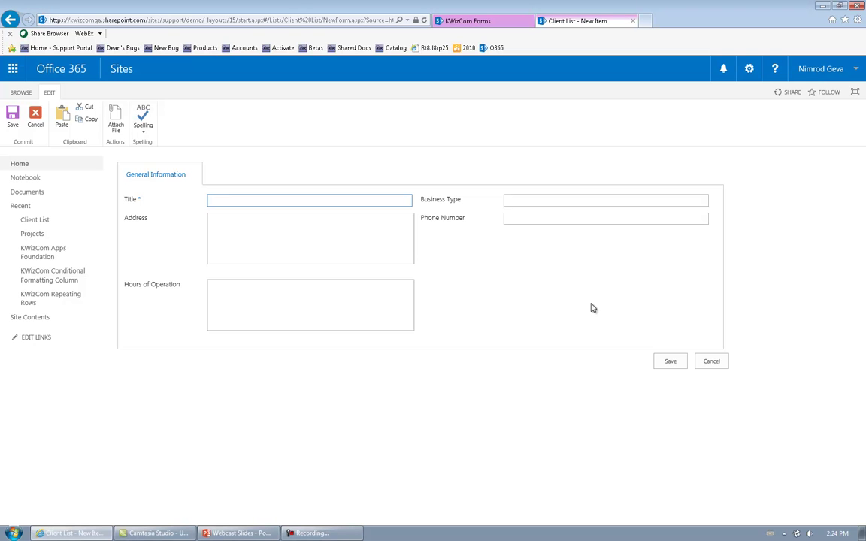
Step: Reopen Field Groups/Tabs and add a fourth row with a Horizontal Line in both cells
{"action": "left_click", "coordinate": [475, 21]}
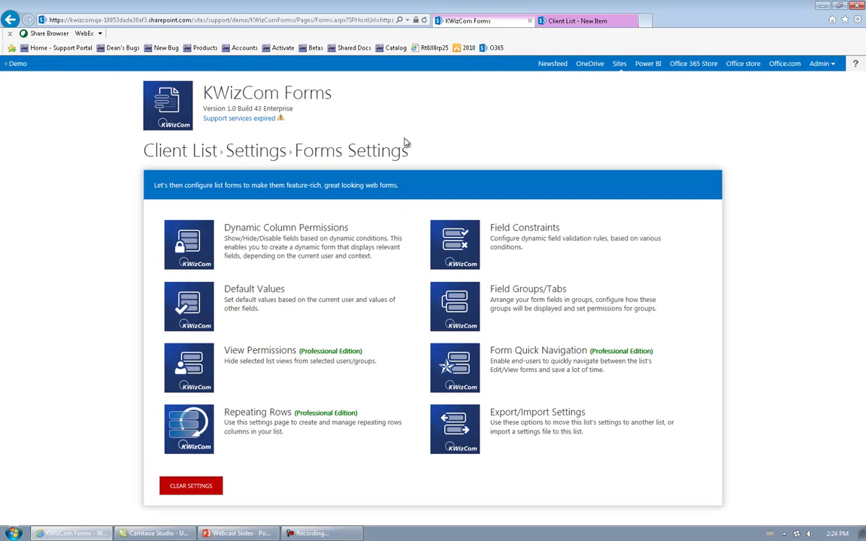
{"action": "left_click", "coordinate": [222, 411]}
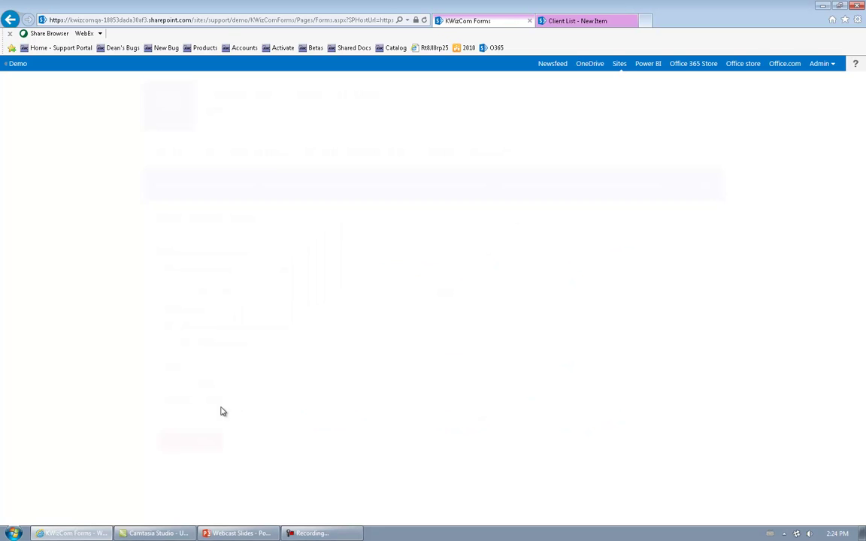
{"action": "scroll", "coordinate": [140, 414], "scroll_direction": "down", "scroll_amount": 3}
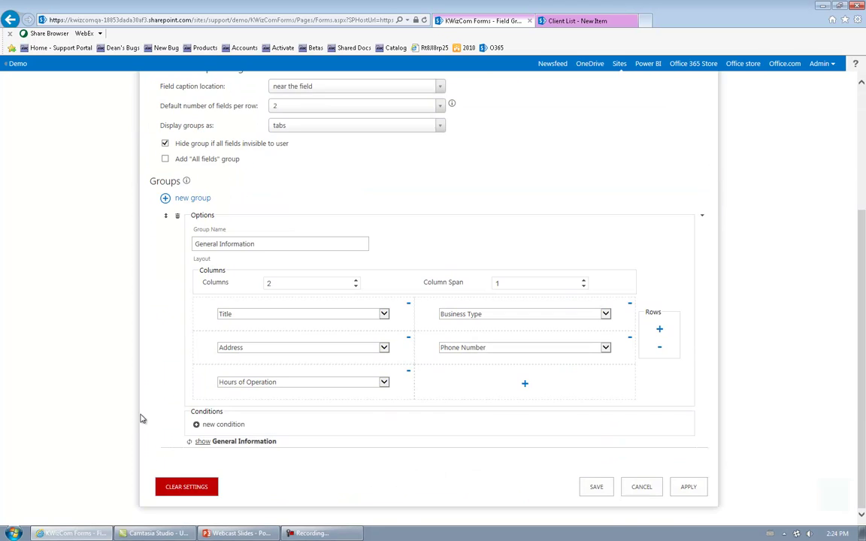
{"action": "left_click", "coordinate": [660, 329]}
{"action": "left_click", "coordinate": [304, 403]}
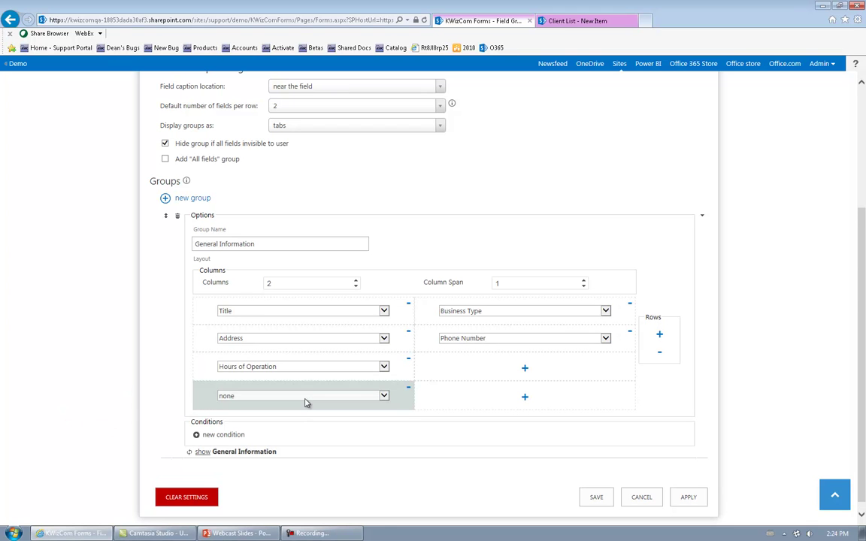
{"action": "left_click", "coordinate": [305, 400]}
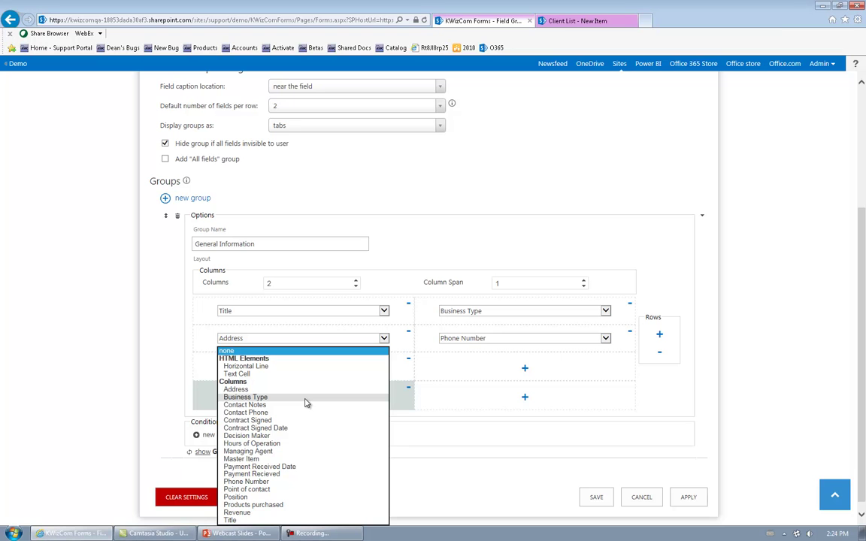
{"action": "left_click", "coordinate": [246, 366]}
{"action": "left_click", "coordinate": [3, 417]}
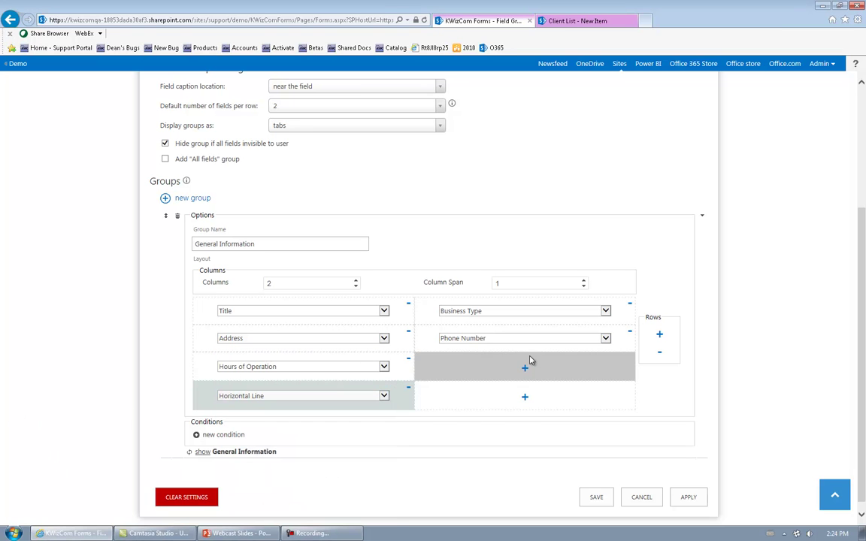
{"action": "left_click", "coordinate": [524, 399]}
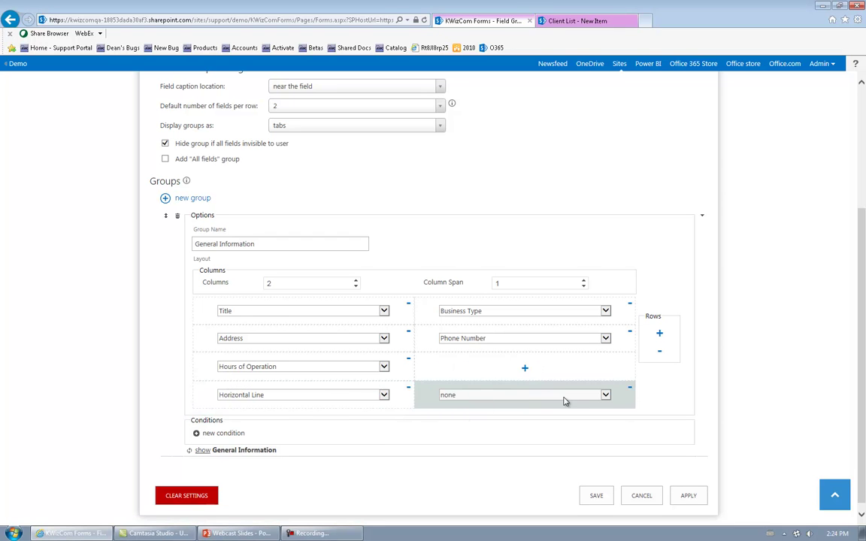
{"action": "left_click", "coordinate": [535, 403]}
{"action": "left_click", "coordinate": [606, 396]}
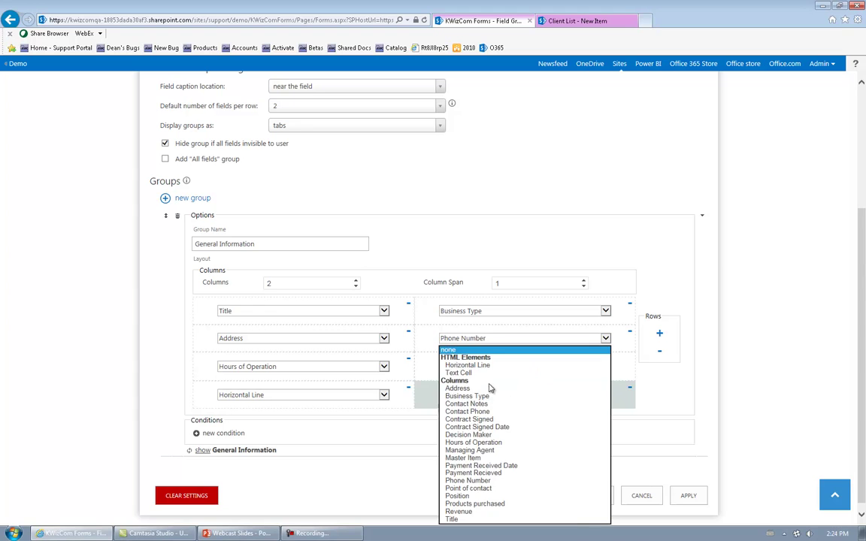
{"action": "left_click", "coordinate": [470, 366]}
Step: Add a fifth row pairing Managing Agent with Point of contact
{"action": "left_click", "coordinate": [660, 333]}
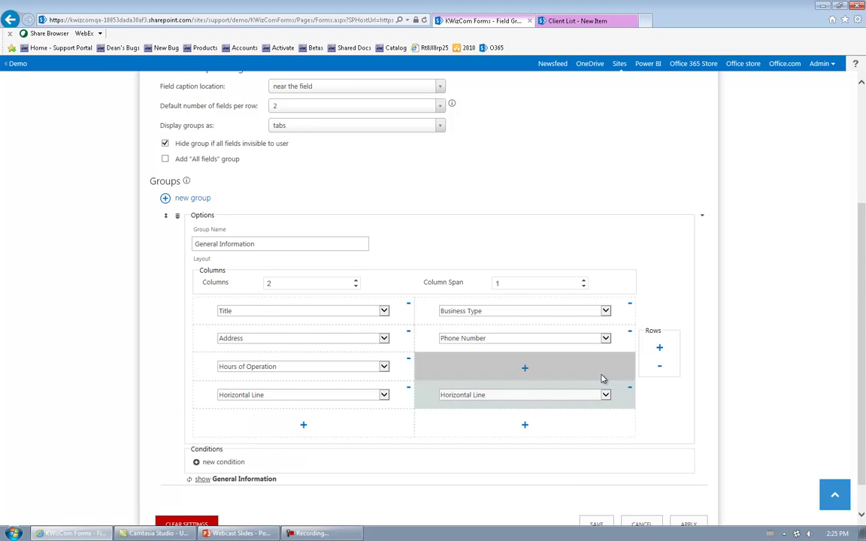
{"action": "scroll", "coordinate": [757, 388], "scroll_direction": "down", "scroll_amount": 1}
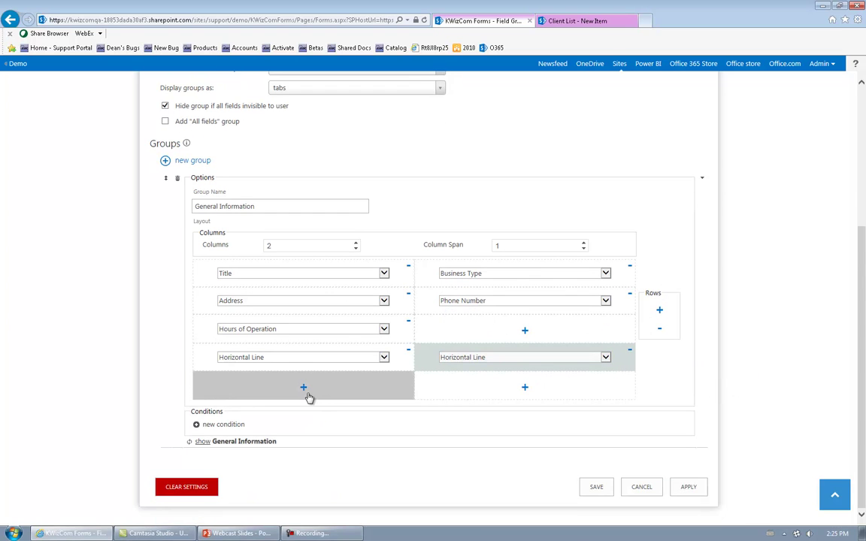
{"action": "left_click", "coordinate": [304, 387]}
{"action": "left_click", "coordinate": [307, 384]}
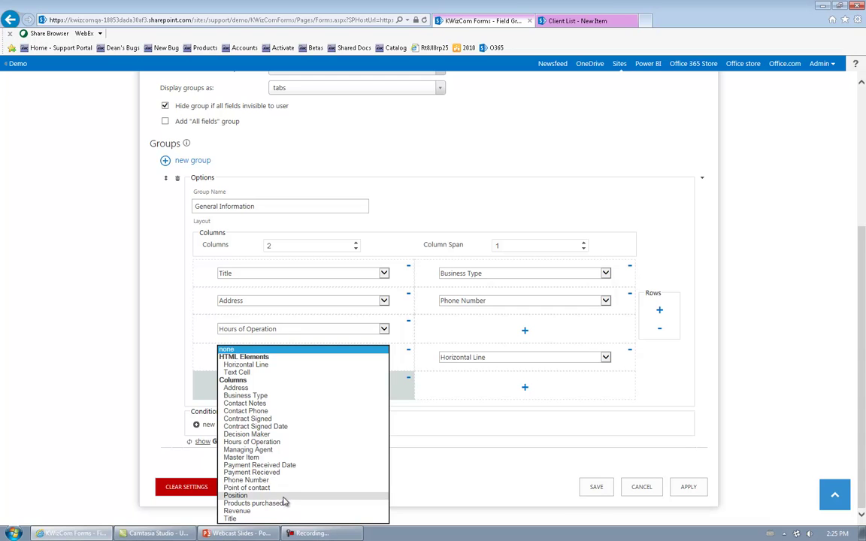
{"action": "left_click", "coordinate": [272, 450]}
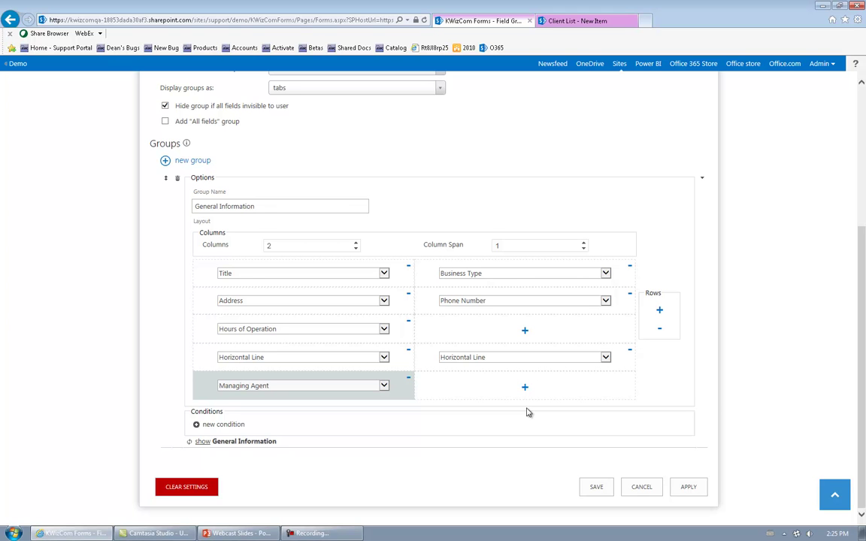
{"action": "left_click", "coordinate": [525, 387]}
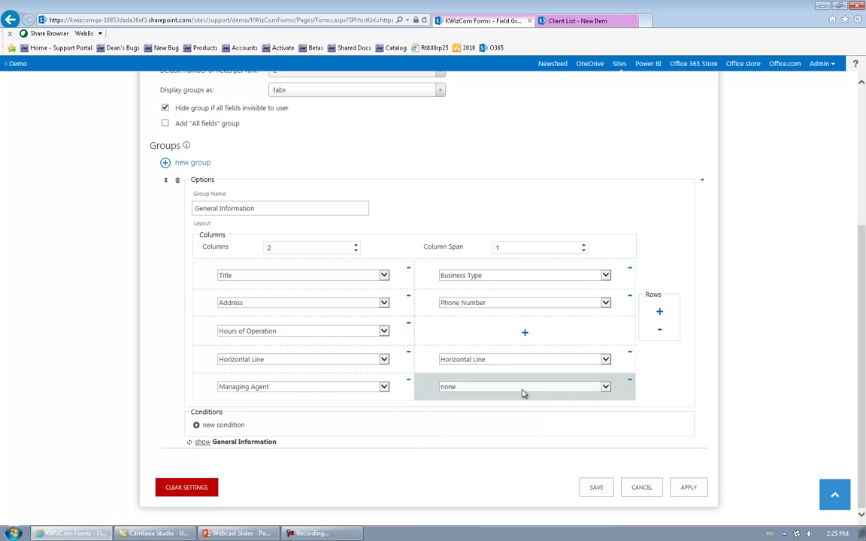
{"action": "left_click", "coordinate": [522, 393]}
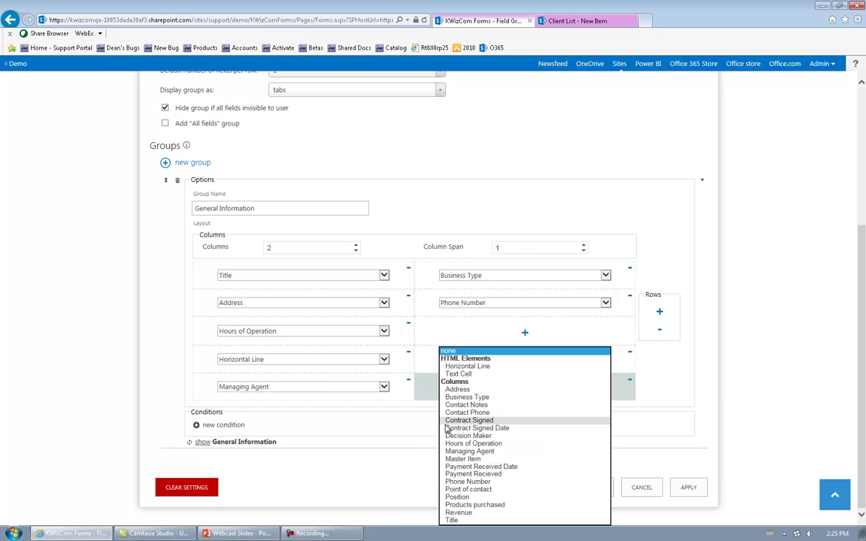
{"action": "left_click", "coordinate": [482, 490]}
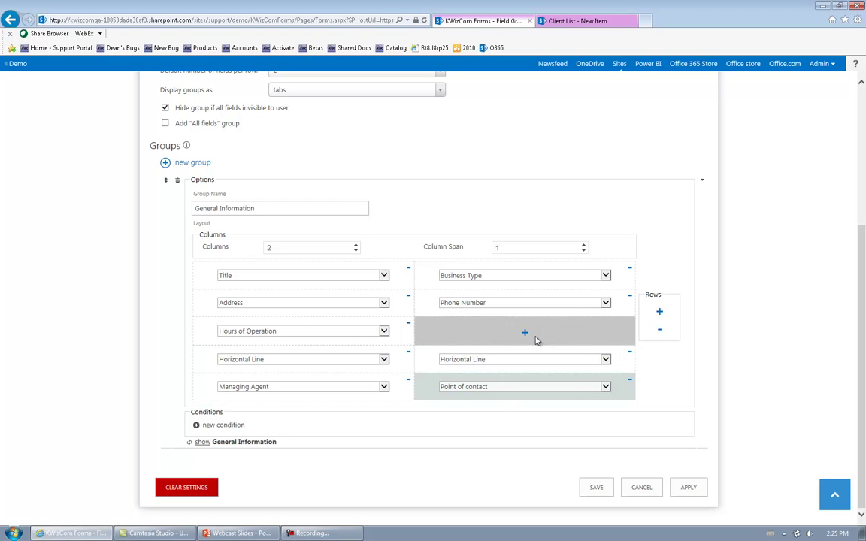
Step: Put a rich-text Text Cell in the empty cell beside Hours of Operation
{"action": "left_click", "coordinate": [527, 335]}
{"action": "left_click", "coordinate": [528, 336]}
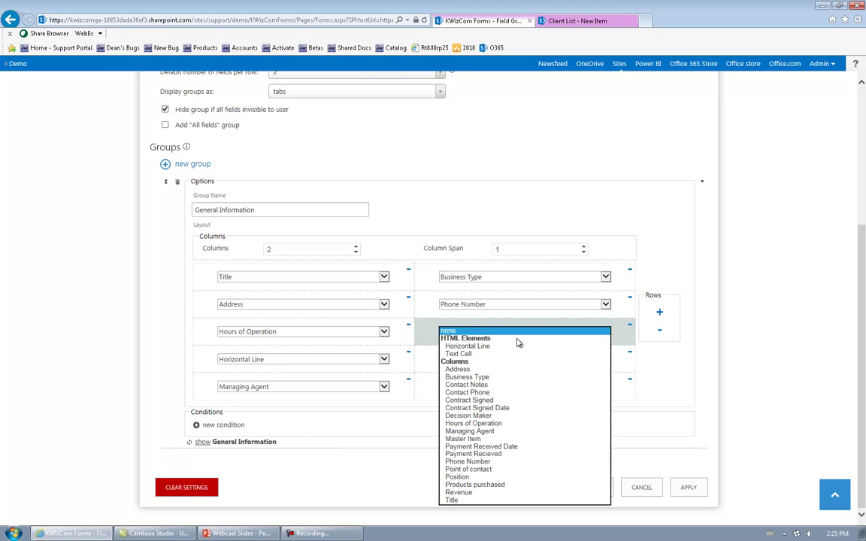
{"action": "left_click", "coordinate": [460, 353]}
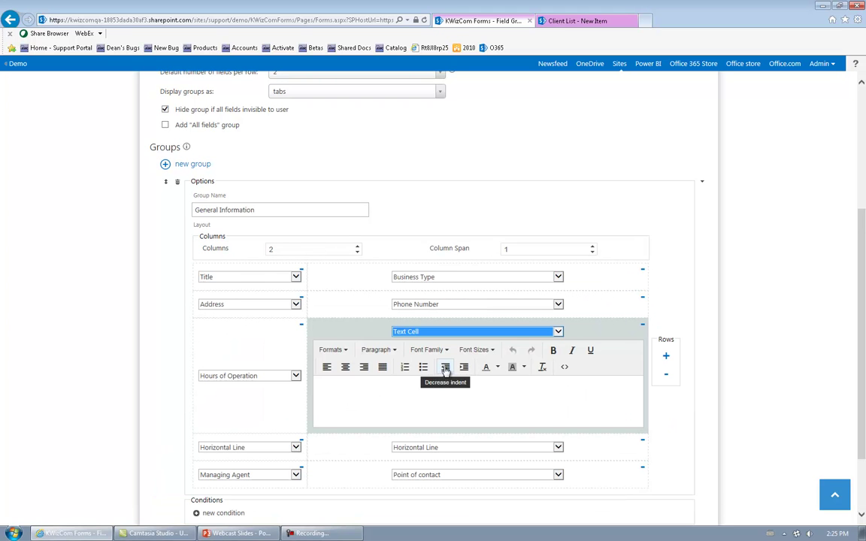
{"action": "left_click", "coordinate": [687, 301]}
{"action": "scroll", "coordinate": [688, 304], "scroll_direction": "down", "scroll_amount": 2}
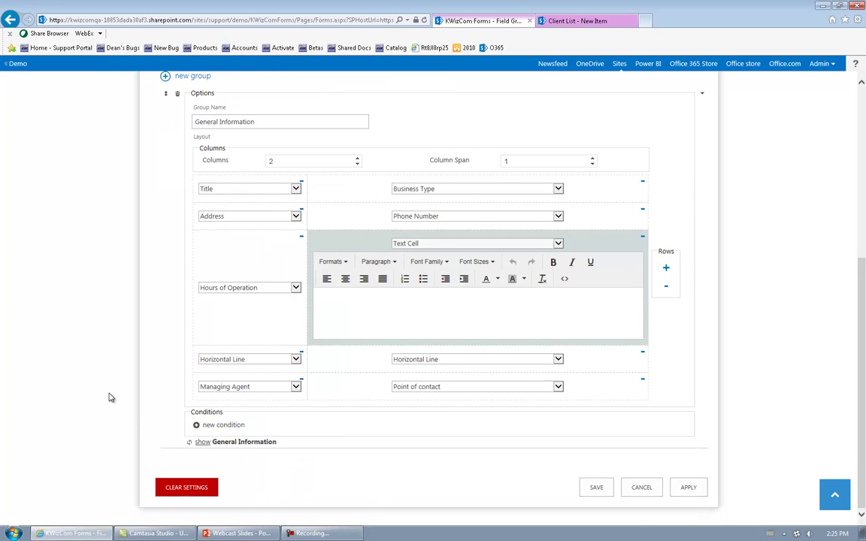
{"action": "scroll", "coordinate": [109, 398], "scroll_direction": "up", "scroll_amount": 5}
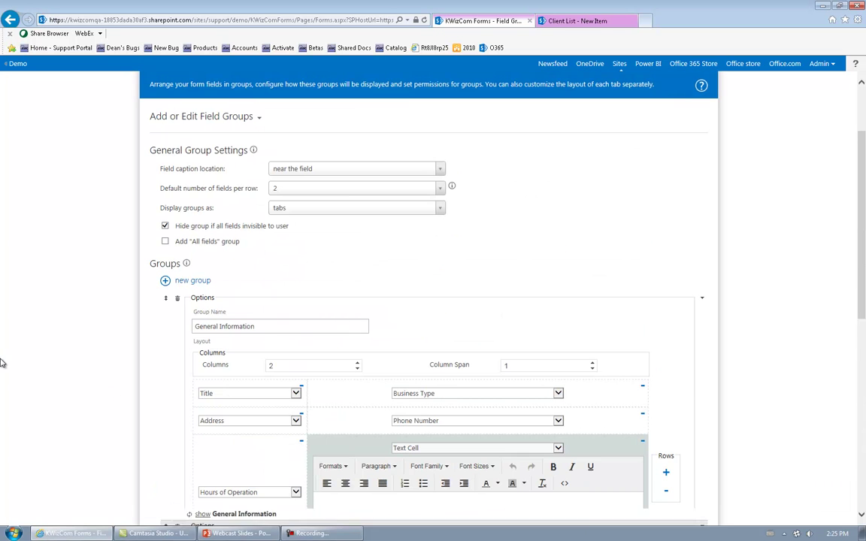
Step: Name the new group 'Point of Contact'
{"action": "scroll", "coordinate": [4, 361], "scroll_direction": "down", "scroll_amount": 4}
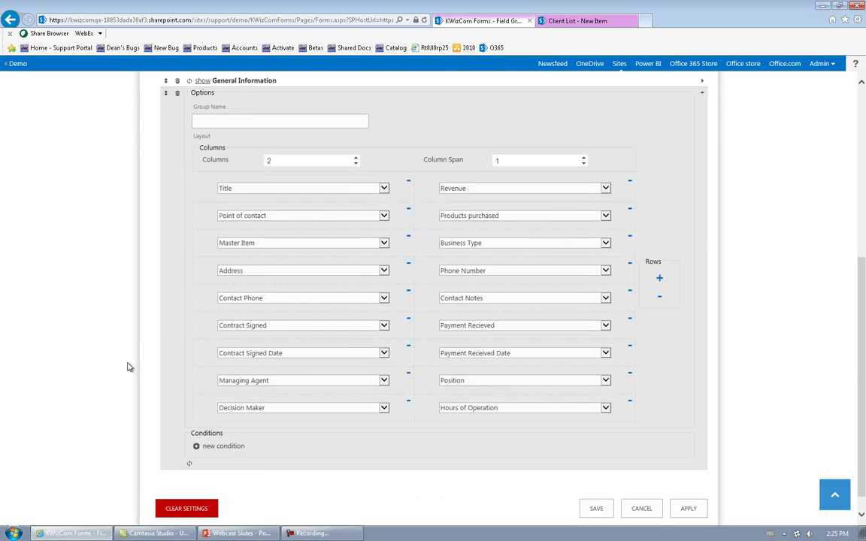
{"action": "scroll", "coordinate": [117, 357], "scroll_direction": "up", "scroll_amount": 5}
{"action": "left_click", "coordinate": [299, 326]}
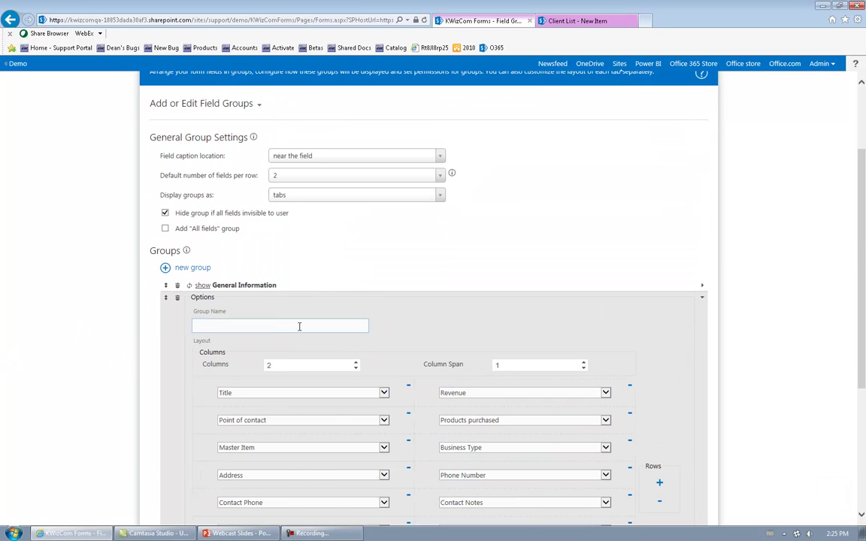
{"action": "type", "text": "Point of Contact"}
Step: Remove all nine preset field rows from the group, then add one empty row
{"action": "scroll", "coordinate": [68, 394], "scroll_direction": "down", "scroll_amount": 5}
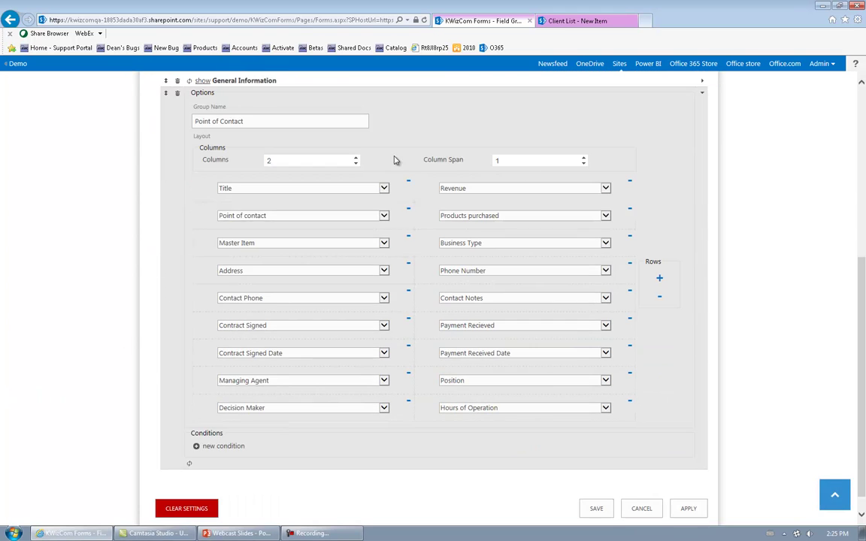
{"action": "left_click", "coordinate": [662, 299]}
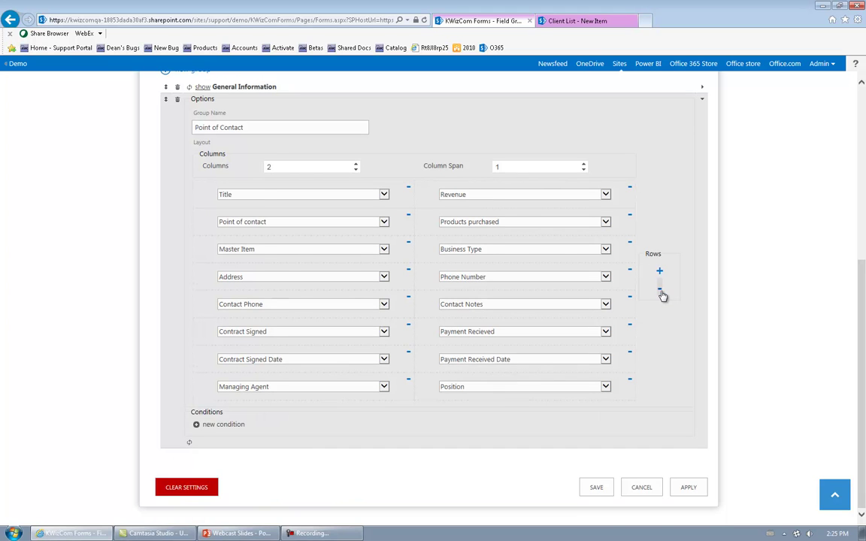
{"action": "left_click", "coordinate": [662, 296]}
{"action": "left_click", "coordinate": [661, 314]}
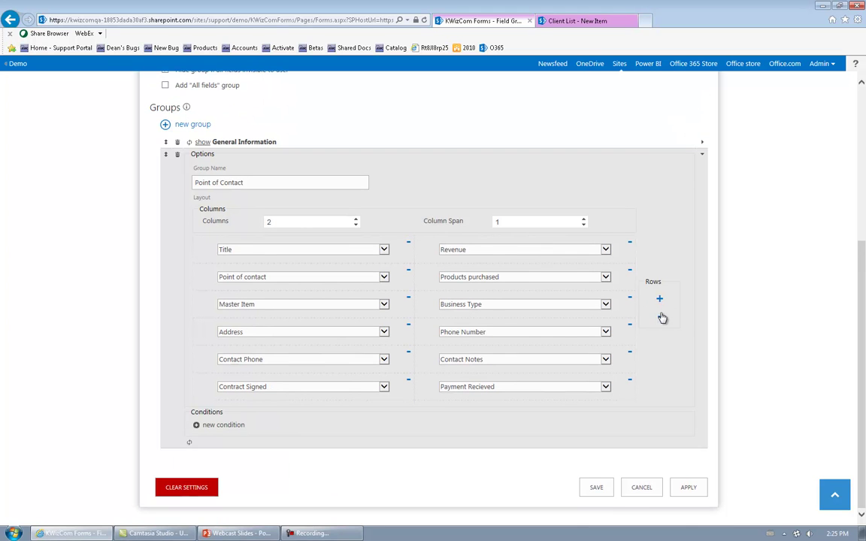
{"action": "left_click", "coordinate": [662, 323]}
{"action": "left_click", "coordinate": [660, 332]}
{"action": "left_click", "coordinate": [663, 346]}
{"action": "left_click", "coordinate": [663, 354]}
{"action": "left_click", "coordinate": [661, 351]}
{"action": "left_click", "coordinate": [660, 348]}
{"action": "left_click", "coordinate": [660, 329]}
Step: Fill the first row with Point of contact and Contact Phone
{"action": "left_click", "coordinate": [303, 352]}
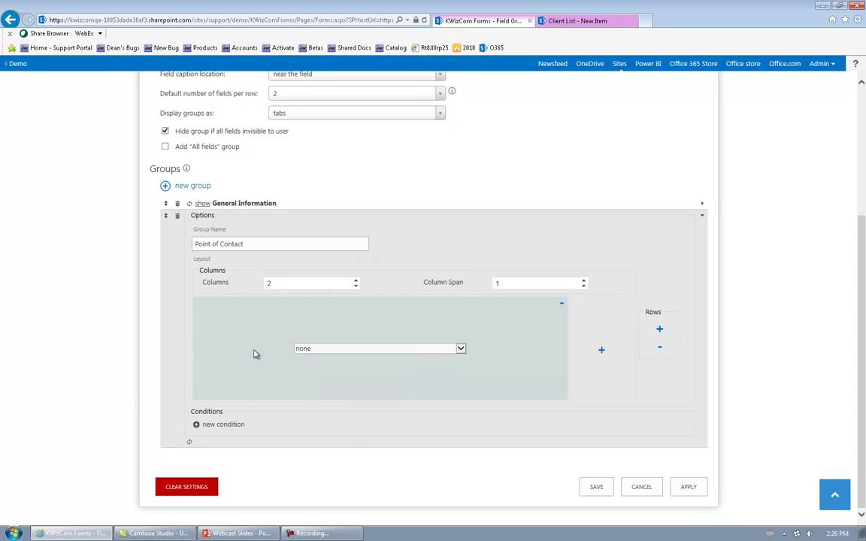
{"action": "left_click", "coordinate": [336, 351]}
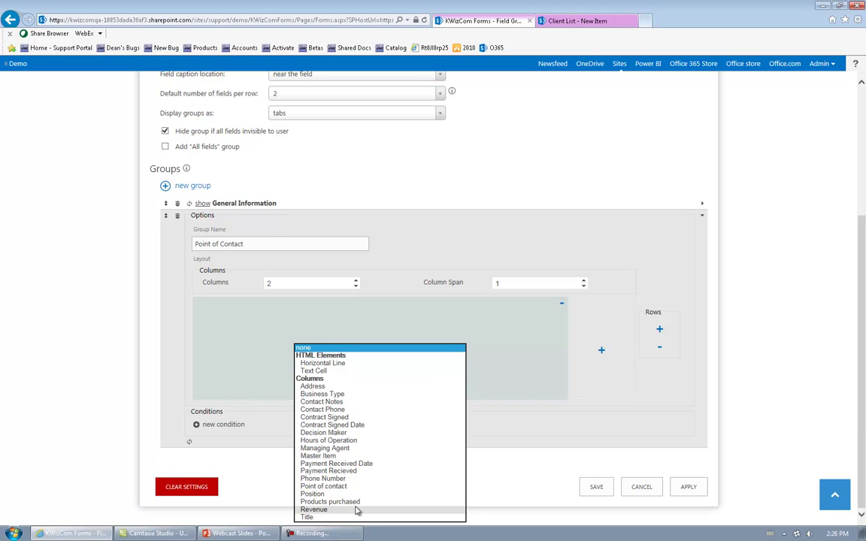
{"action": "left_click", "coordinate": [341, 488]}
{"action": "left_click", "coordinate": [601, 349]}
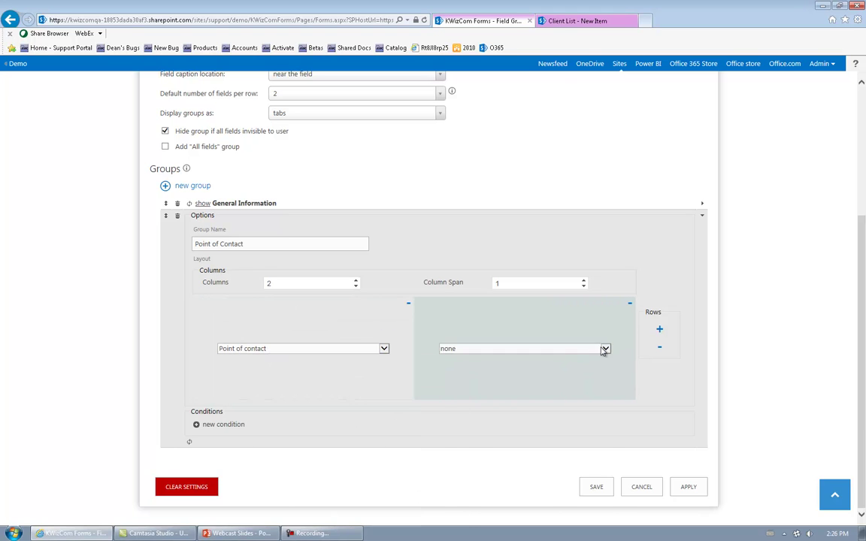
{"action": "left_click", "coordinate": [606, 353]}
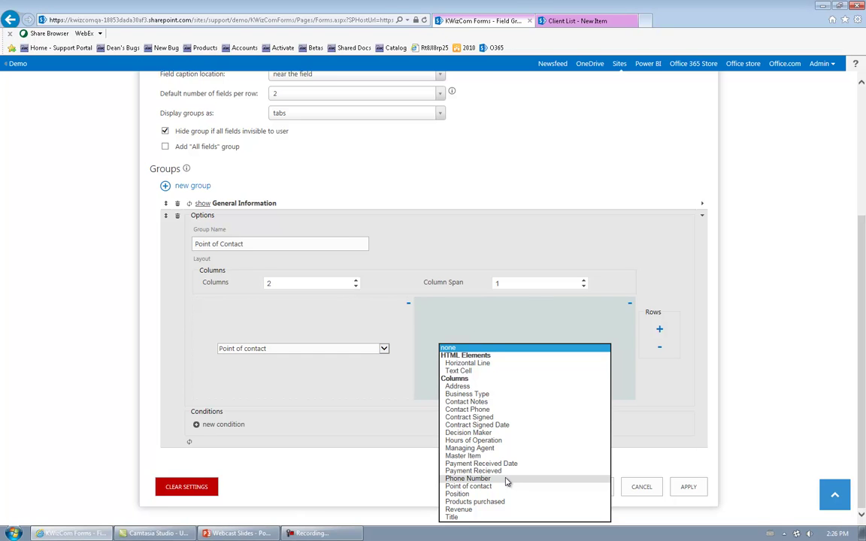
{"action": "left_click", "coordinate": [474, 410]}
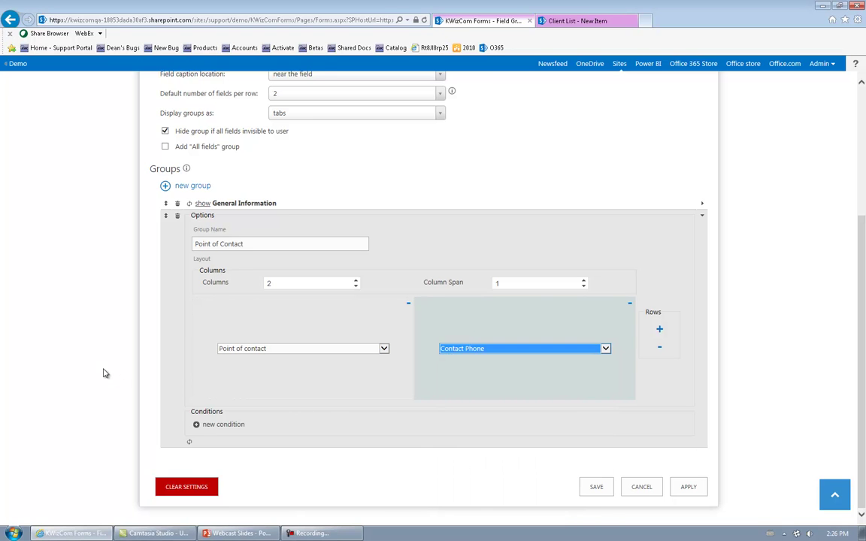
Step: Add a second row holding Position and Decision Maker
{"action": "left_click", "coordinate": [659, 330]}
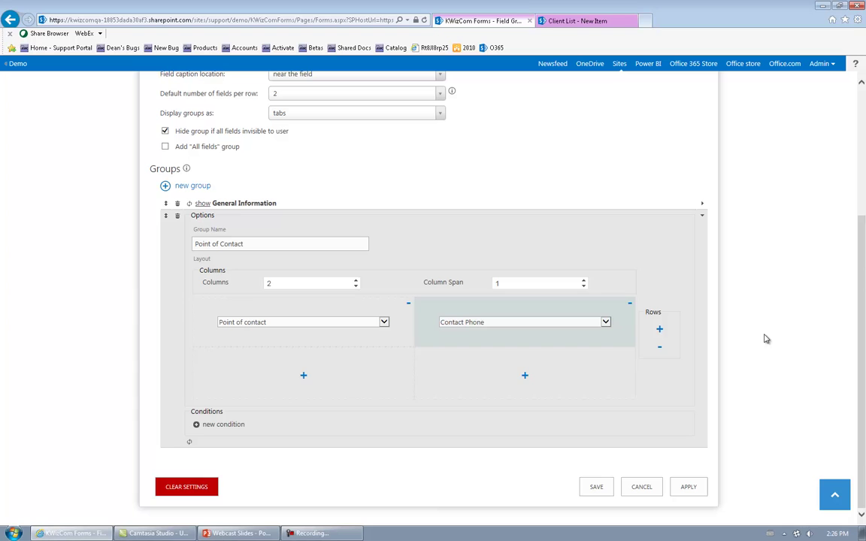
{"action": "left_click", "coordinate": [303, 377]}
{"action": "left_click", "coordinate": [322, 373]}
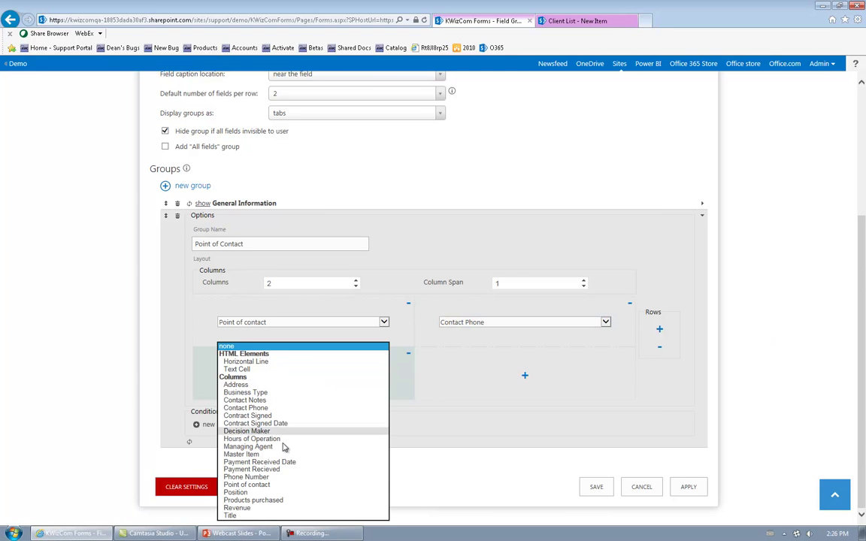
{"action": "left_click", "coordinate": [282, 495]}
{"action": "left_click", "coordinate": [526, 376]}
{"action": "left_click", "coordinate": [530, 378]}
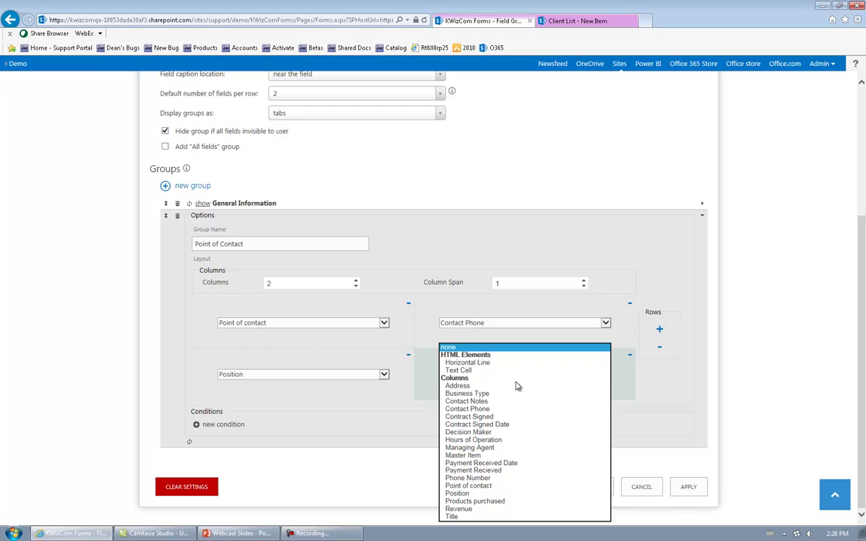
{"action": "left_click", "coordinate": [467, 433]}
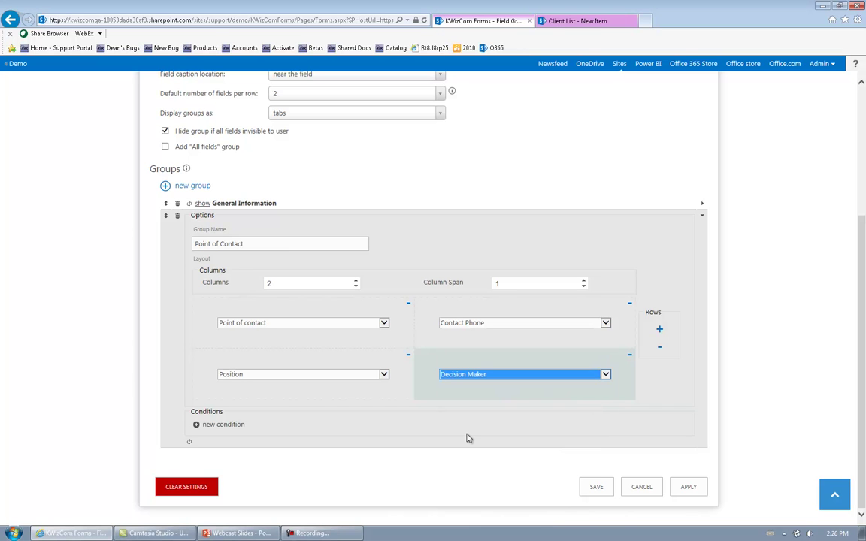
Step: Add a third row with Contact Notes in its right cell
{"action": "left_click", "coordinate": [659, 329]}
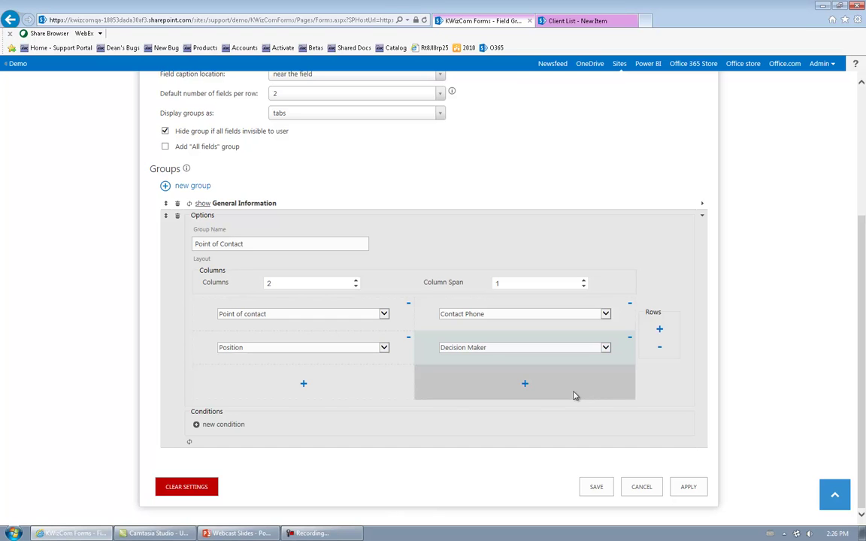
{"action": "left_click", "coordinate": [525, 384]}
{"action": "left_click", "coordinate": [524, 385]}
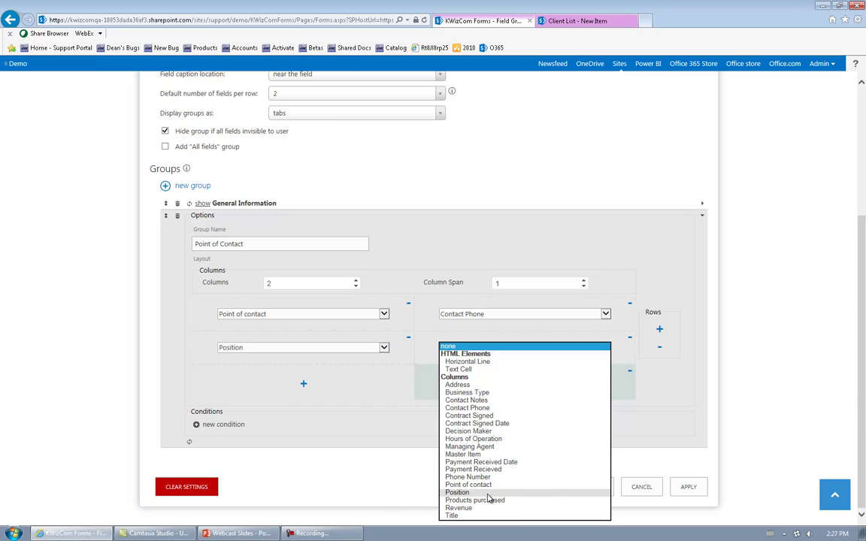
{"action": "left_click", "coordinate": [497, 404]}
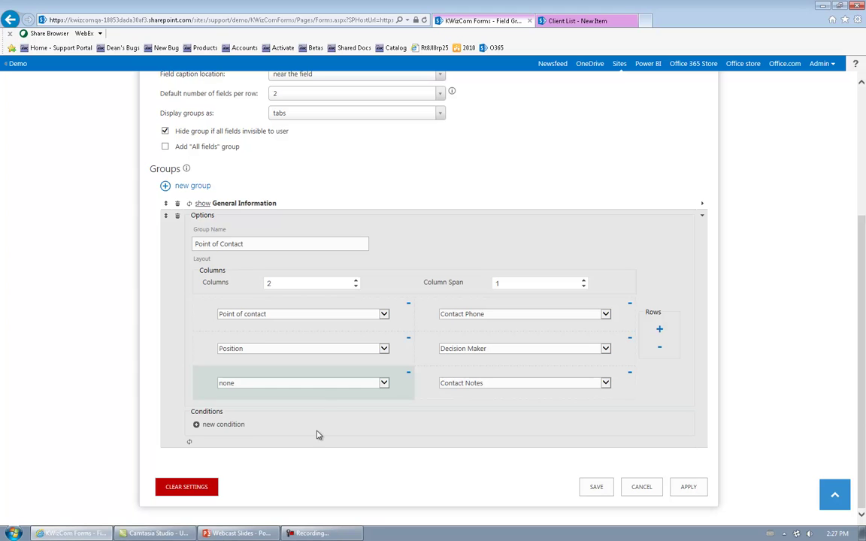
Step: Turn the third row's left cell into a Text Cell
{"action": "left_click", "coordinate": [323, 384]}
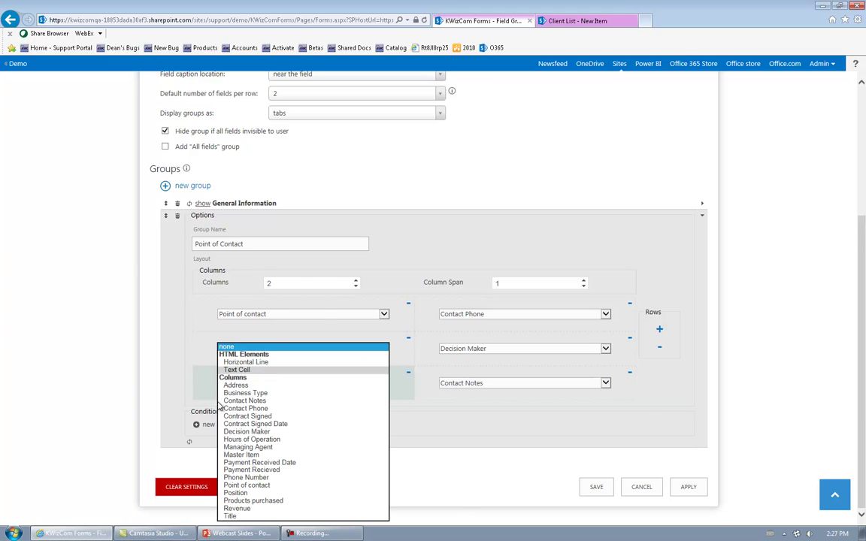
{"action": "left_click", "coordinate": [267, 371]}
{"action": "scroll", "coordinate": [94, 387], "scroll_direction": "down", "scroll_amount": 1}
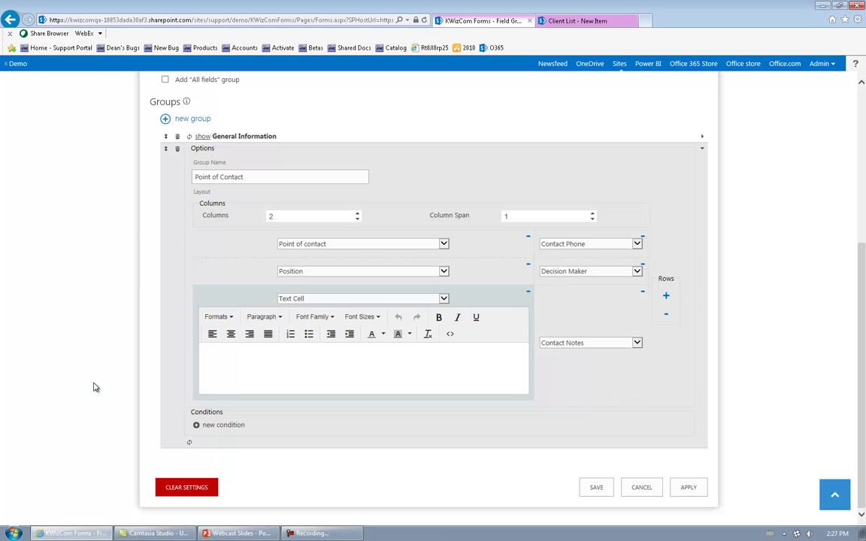
Step: Type help text asking for hours availability, budget, who he reports to, interests and personality
{"action": "left_click", "coordinate": [305, 381]}
{"action": "type", "text": "For this field, type in any pertinen"}
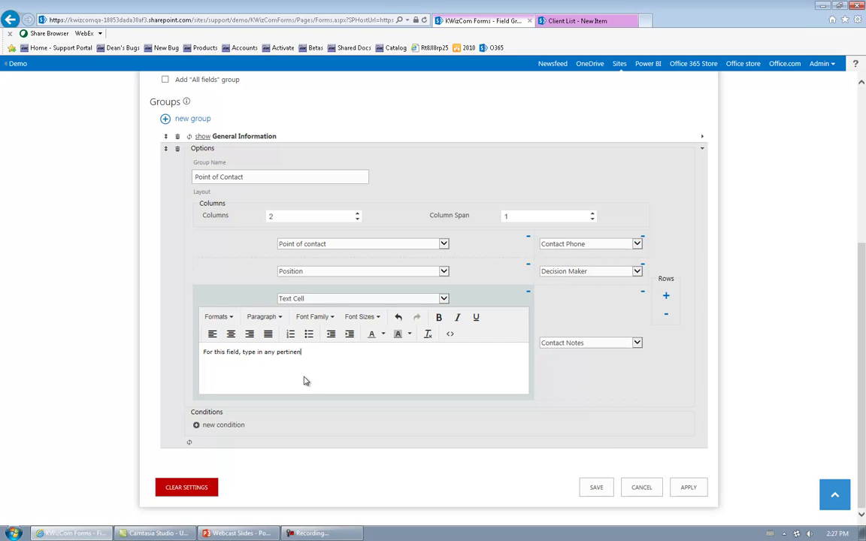
{"action": "type", "text": "t information about the point of contact"}
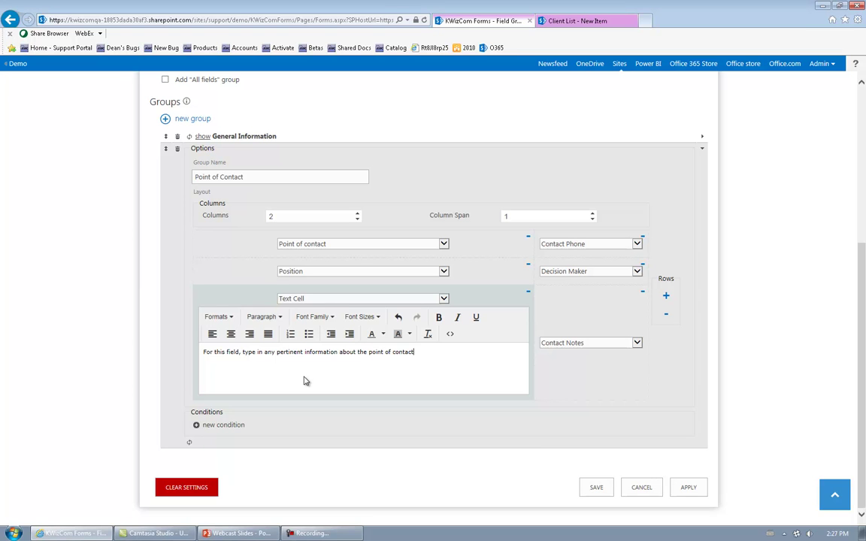
{"action": "type", "text": ": Work"}
{"action": "key", "text": "BackSpace"}
{"action": "key", "text": "BackSpace"}
{"action": "key", "text": "BackSpace"}
{"action": "key", "text": "BackSpace"}
{"action": "key", "text": "BackSpace"}
{"action": "type", "text": "Hours availablility, budget,"}
{"action": "key", "text": "BackSpace"}
{"action": "key", "text": "BackSpace"}
{"action": "type", "text": "who he reports to"}
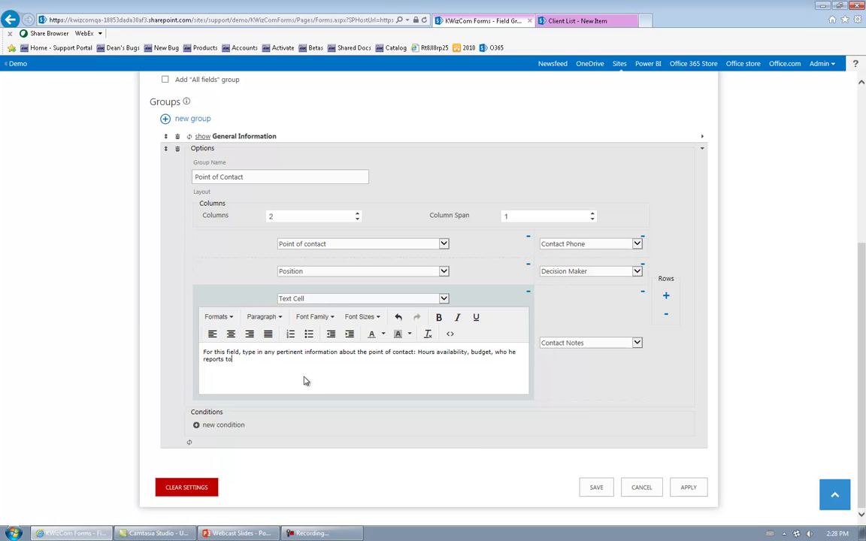
{"action": "type", "text": ", interestes, and personality disposition "}
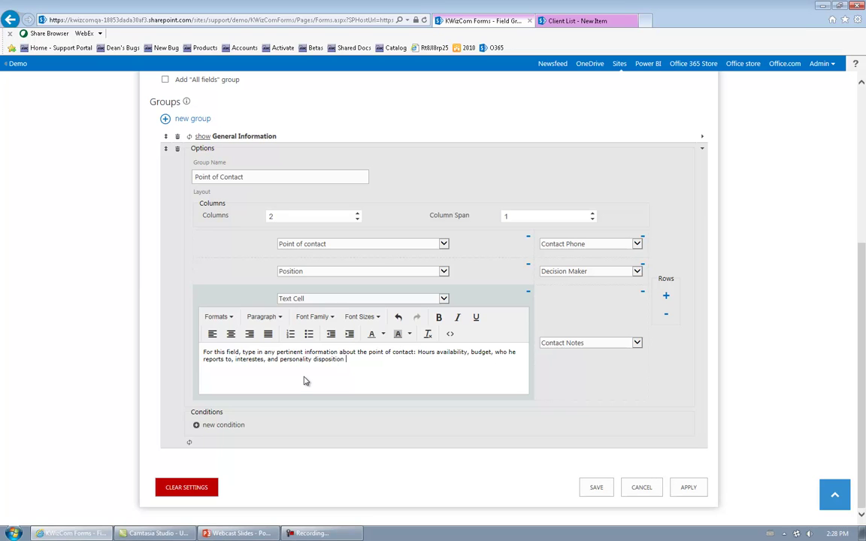
{"action": "type", "text": "(in case he might be a tough cookie to crack)."}
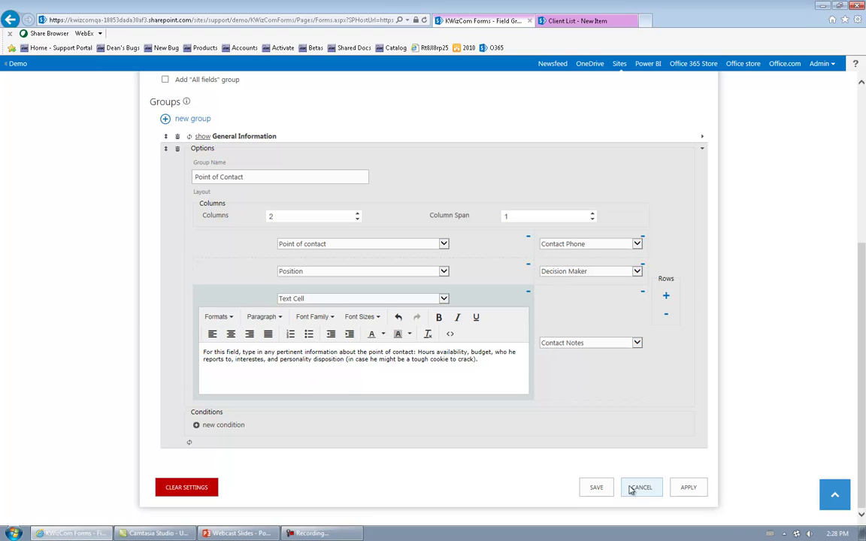
Step: Save the Point of Contact group settings and open a fresh Client List new item form
{"action": "left_click", "coordinate": [598, 487]}
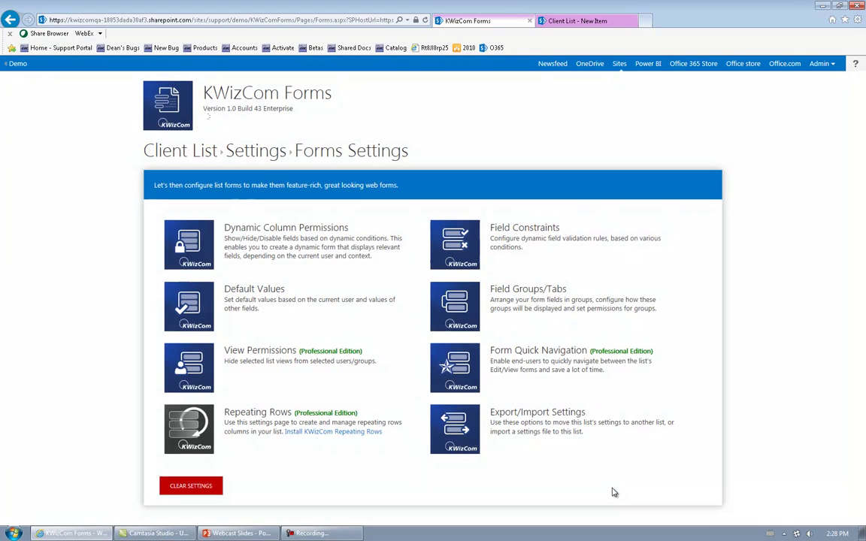
{"action": "left_click", "coordinate": [577, 21]}
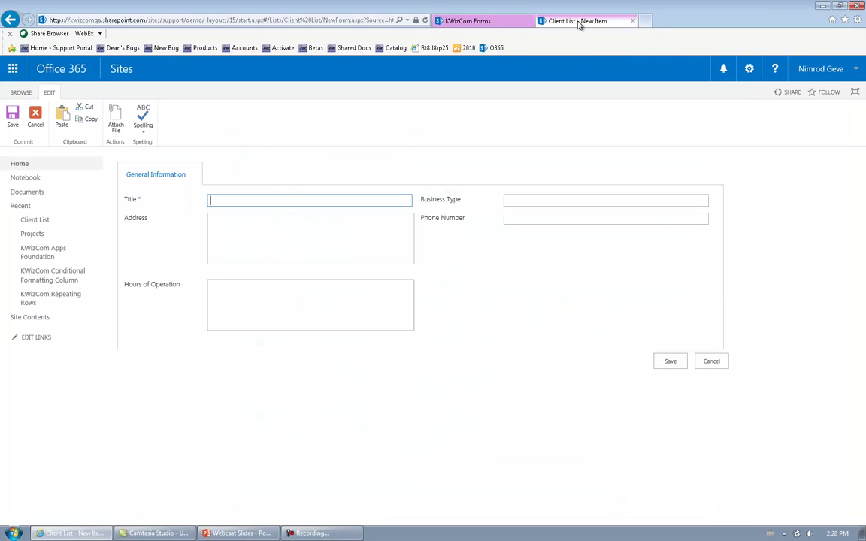
{"action": "left_click", "coordinate": [35, 117]}
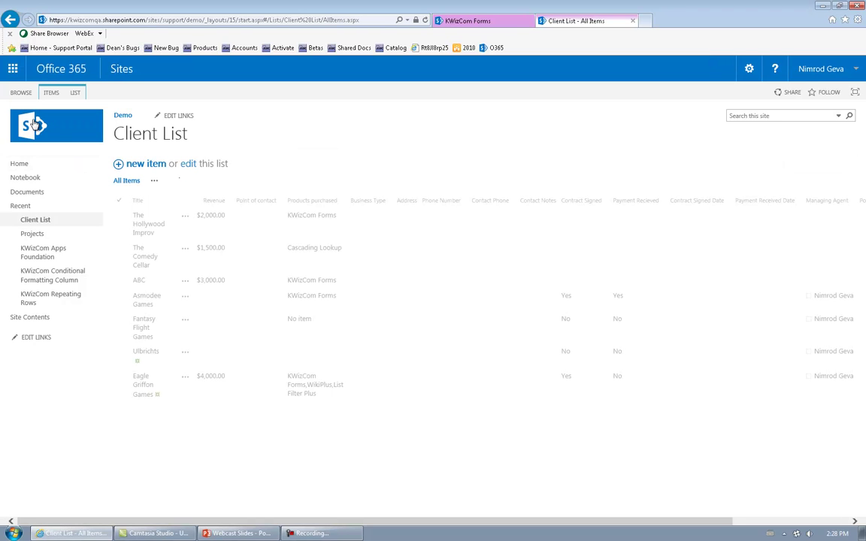
{"action": "left_click", "coordinate": [139, 164]}
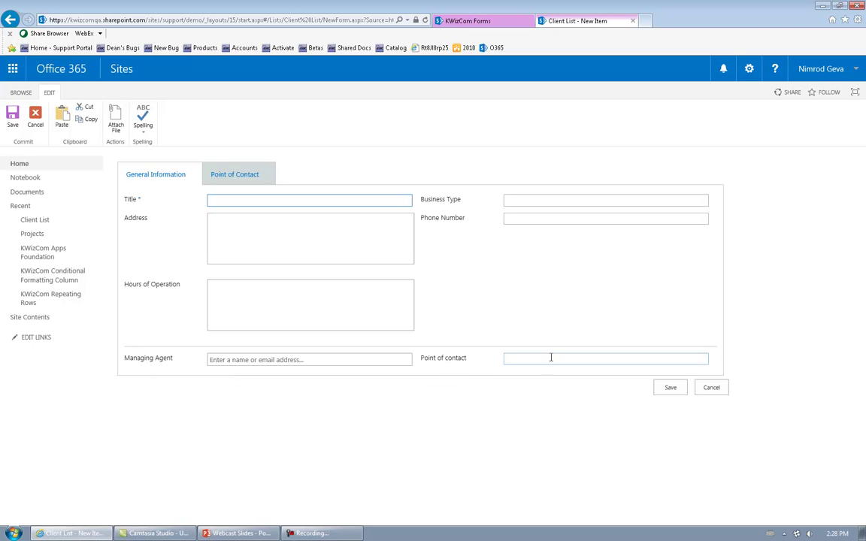
Step: Preview the Point of Contact help text, then cancel the form and return to KWizCom Forms
{"action": "left_click", "coordinate": [228, 181]}
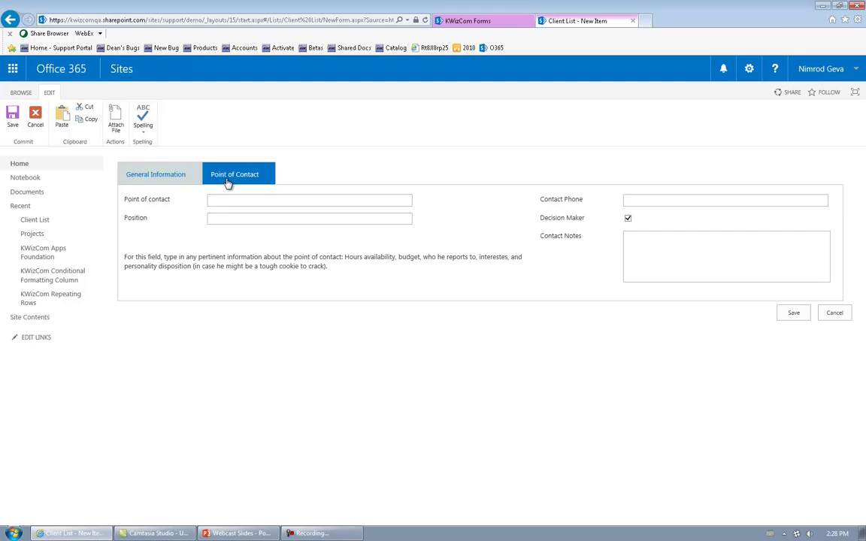
{"action": "left_click_drag", "start_coordinate": [124, 257], "coordinate": [464, 269]}
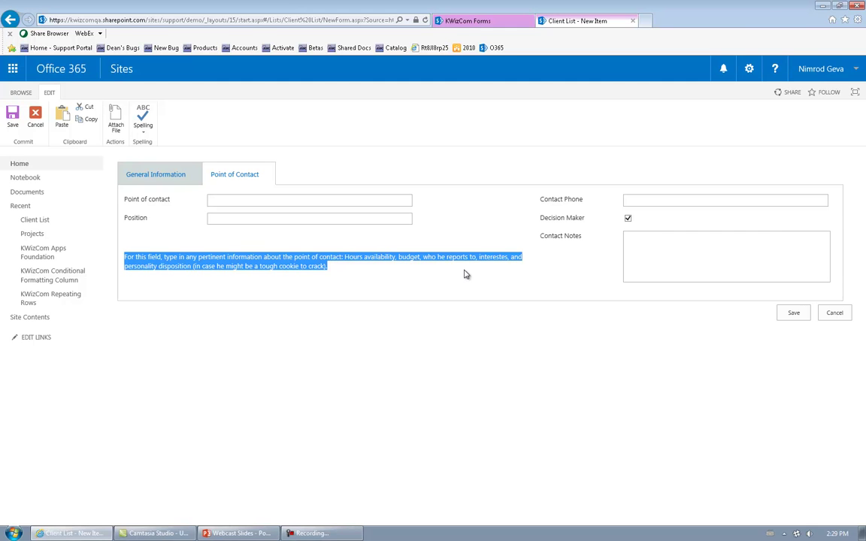
{"action": "left_click", "coordinate": [146, 176]}
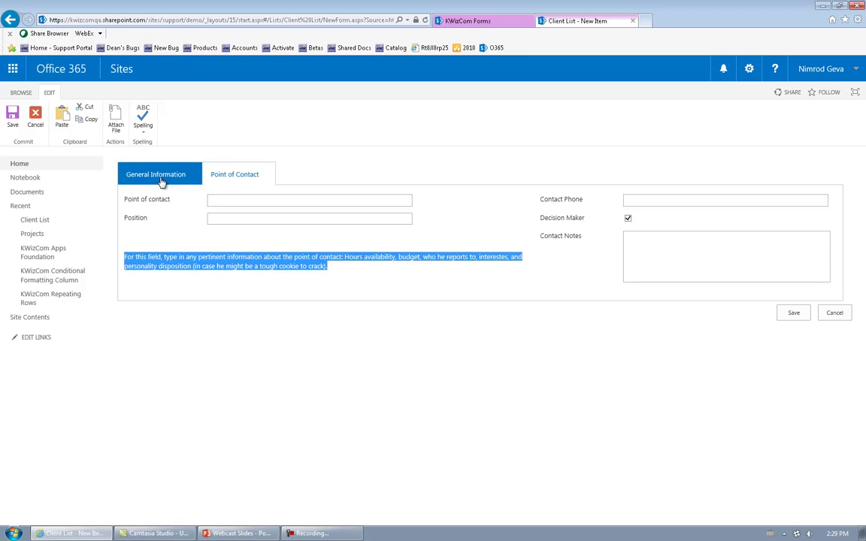
{"action": "left_click", "coordinate": [717, 385]}
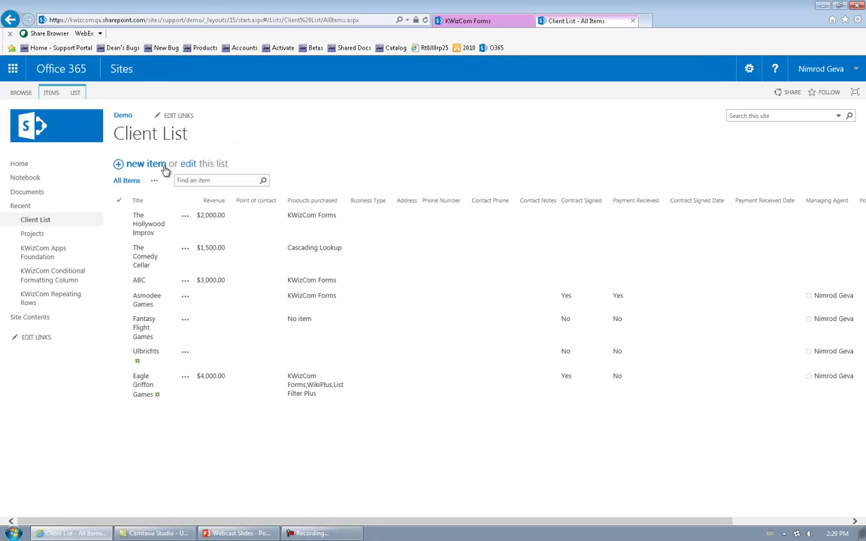
{"action": "left_click", "coordinate": [476, 23]}
Step: Open Field Groups settings and scroll through the General Information and Point of Contact groups
{"action": "left_click", "coordinate": [460, 320]}
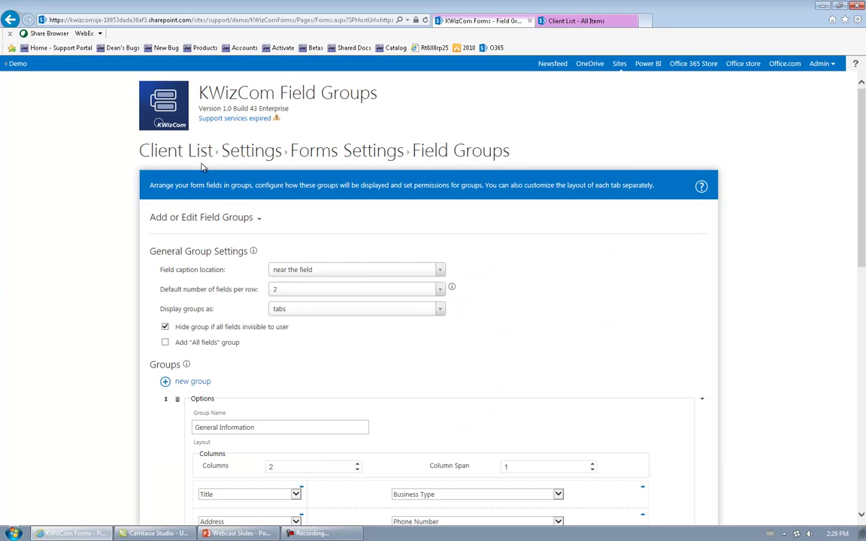
{"action": "scroll", "coordinate": [74, 277], "scroll_direction": "down", "scroll_amount": 9}
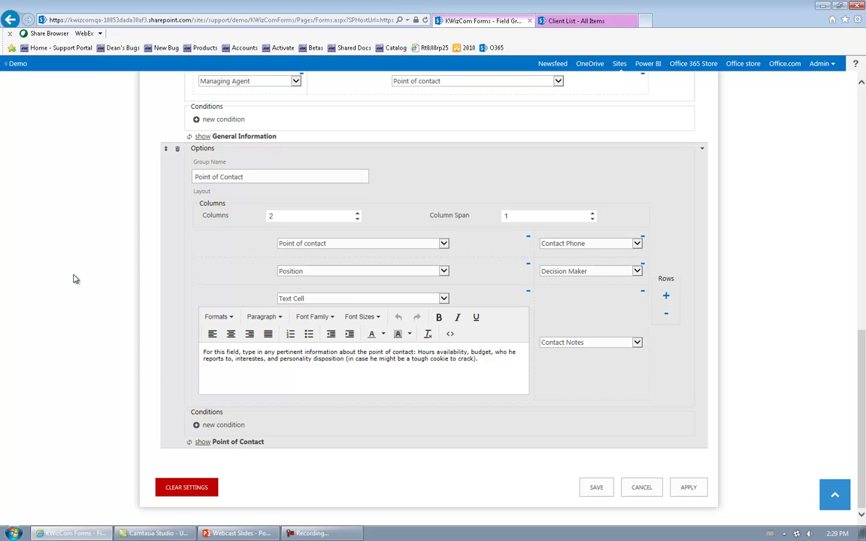
{"action": "scroll", "coordinate": [73, 279], "scroll_direction": "up", "scroll_amount": 10}
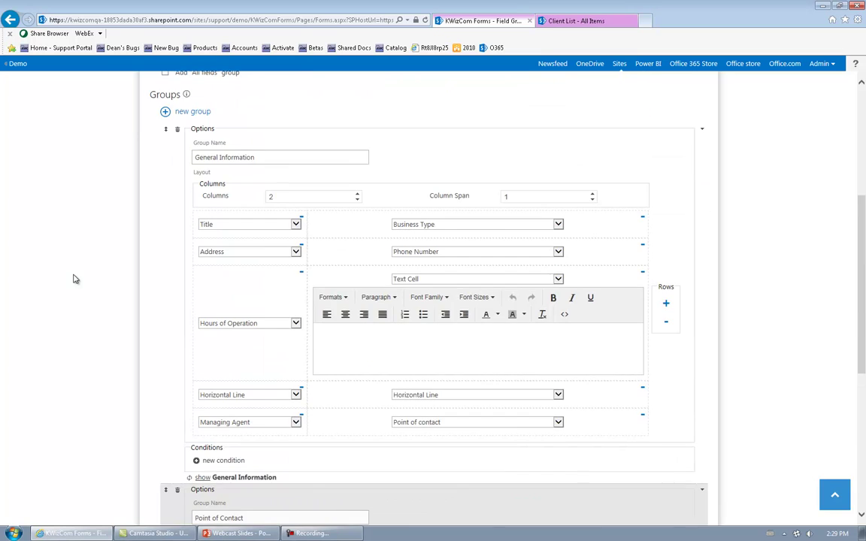
Step: Add a third field group named 'Sales Status'
{"action": "left_click", "coordinate": [164, 317]}
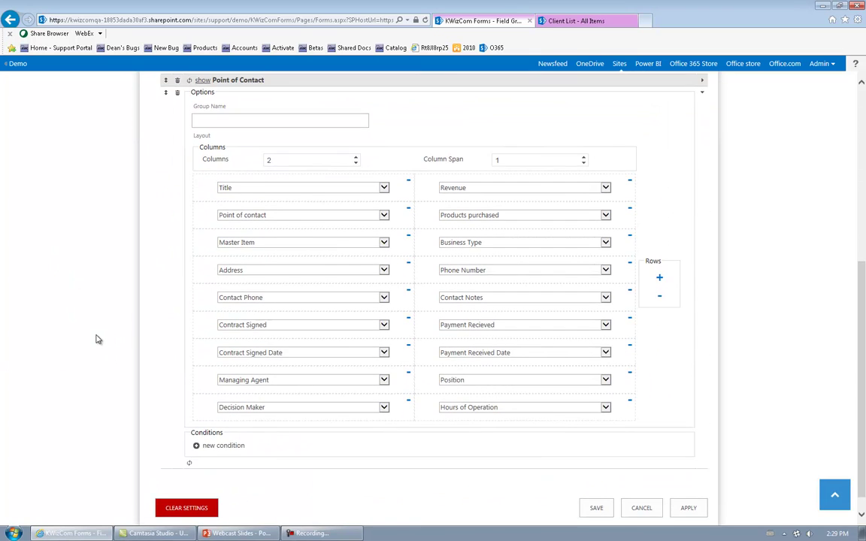
{"action": "scroll", "coordinate": [106, 385], "scroll_direction": "up", "scroll_amount": 2}
{"action": "scroll", "coordinate": [107, 386], "scroll_direction": "up", "scroll_amount": 1}
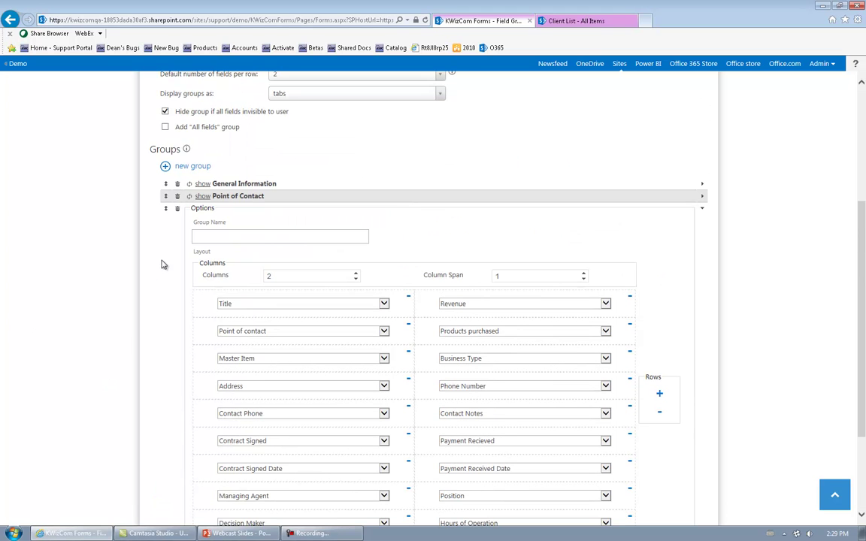
{"action": "scroll", "coordinate": [136, 291], "scroll_direction": "up", "scroll_amount": 2}
{"action": "left_click", "coordinate": [279, 305]}
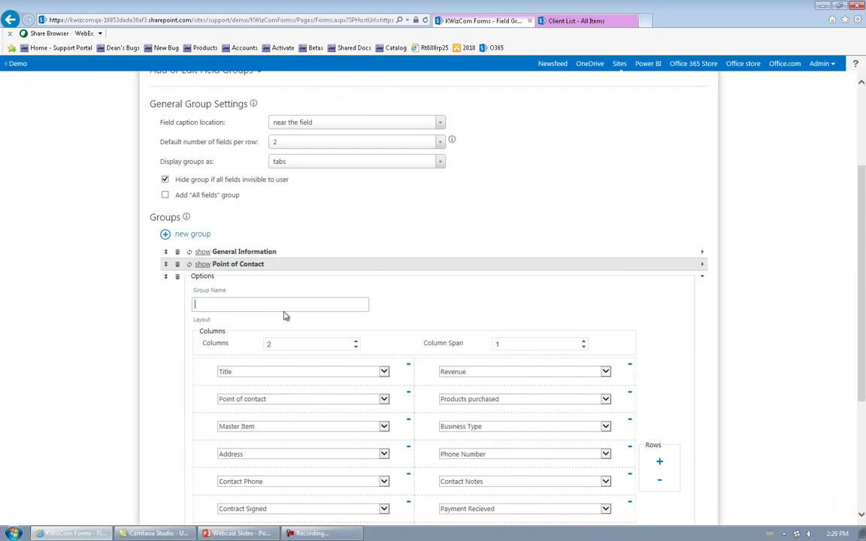
{"action": "type", "text": "Sales Status"}
{"action": "left_click", "coordinate": [97, 331]}
{"action": "scroll", "coordinate": [97, 331], "scroll_direction": "down", "scroll_amount": 5}
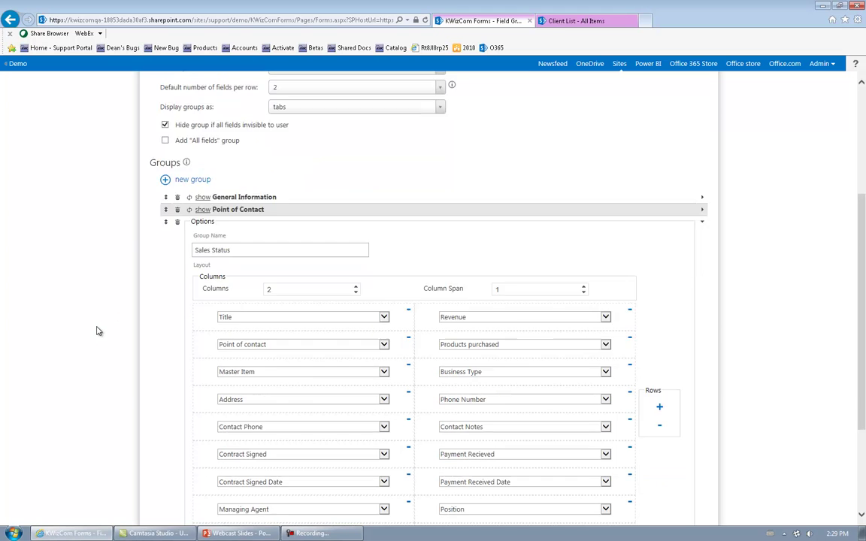
{"action": "scroll", "coordinate": [56, 358], "scroll_direction": "up", "scroll_amount": 3}
{"action": "scroll", "coordinate": [54, 362], "scroll_direction": "down", "scroll_amount": 2}
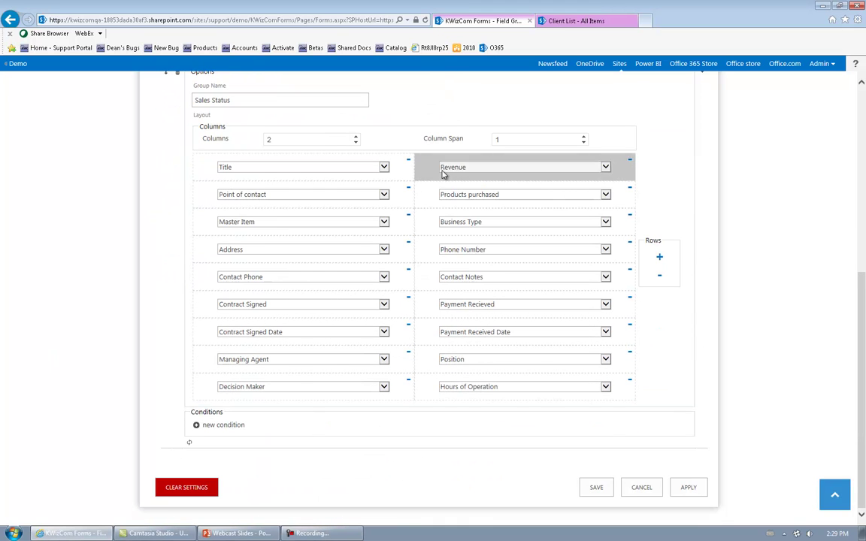
Step: Remove all nine preset field rows from the Sales Status group
{"action": "left_click", "coordinate": [660, 279]}
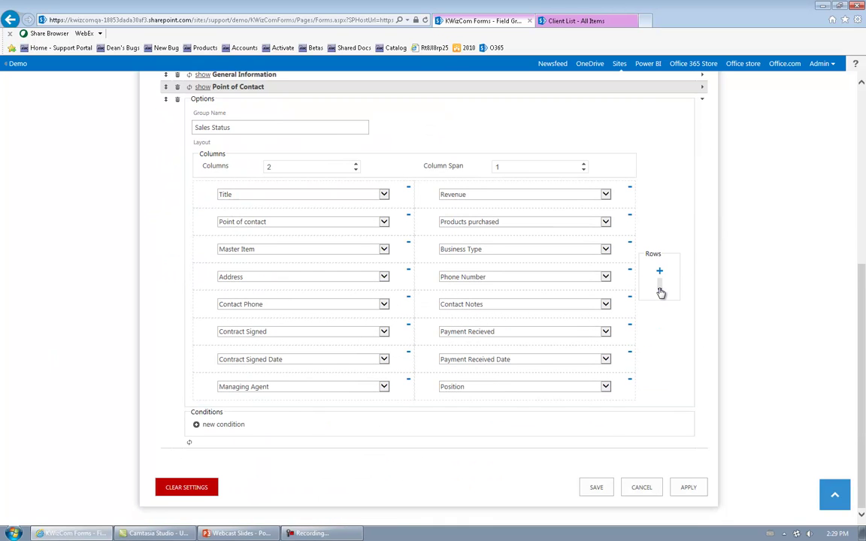
{"action": "left_click", "coordinate": [659, 293]}
{"action": "left_click", "coordinate": [660, 305]}
{"action": "left_click", "coordinate": [659, 317]}
{"action": "left_click", "coordinate": [661, 329]}
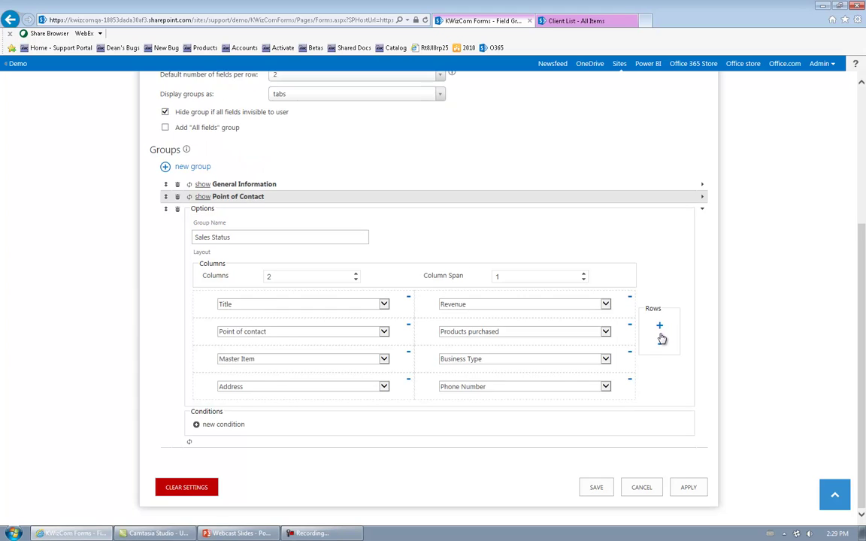
{"action": "left_click", "coordinate": [660, 342]}
{"action": "left_click", "coordinate": [660, 347]}
{"action": "left_click", "coordinate": [661, 350]}
{"action": "left_click", "coordinate": [661, 351]}
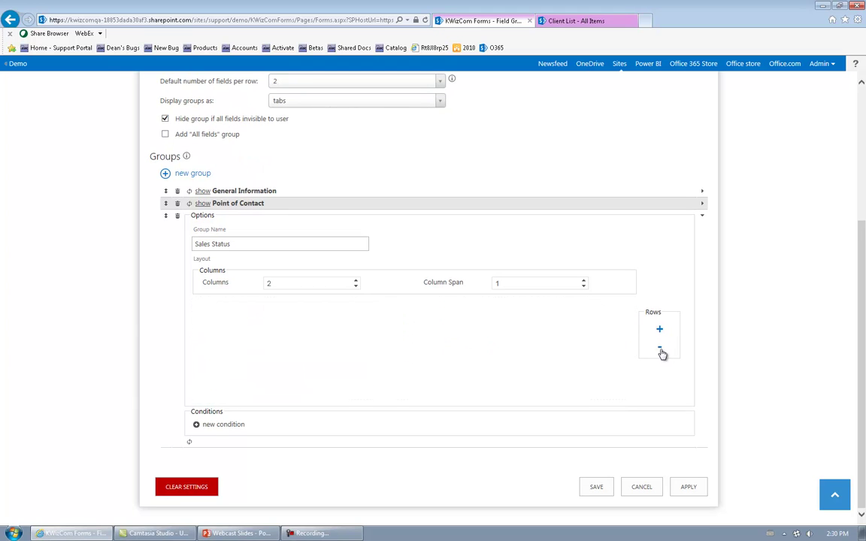
Step: Add a first row with Contract Signed beside Contract Signed Date
{"action": "left_click", "coordinate": [660, 329]}
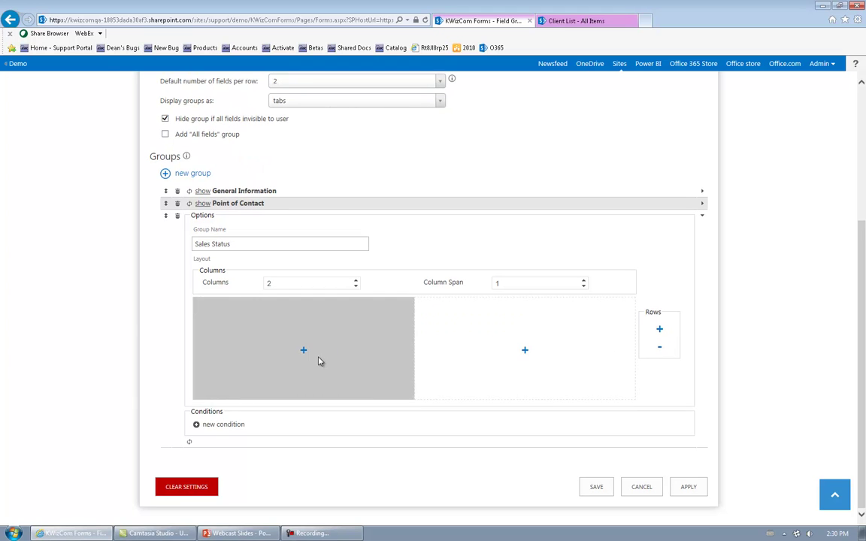
{"action": "left_click", "coordinate": [304, 350]}
{"action": "left_click", "coordinate": [330, 350]}
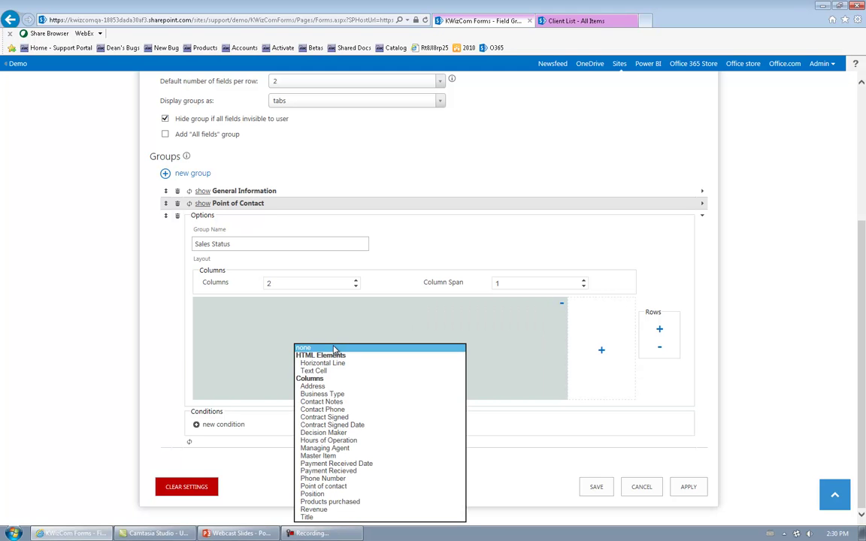
{"action": "left_click", "coordinate": [334, 418]}
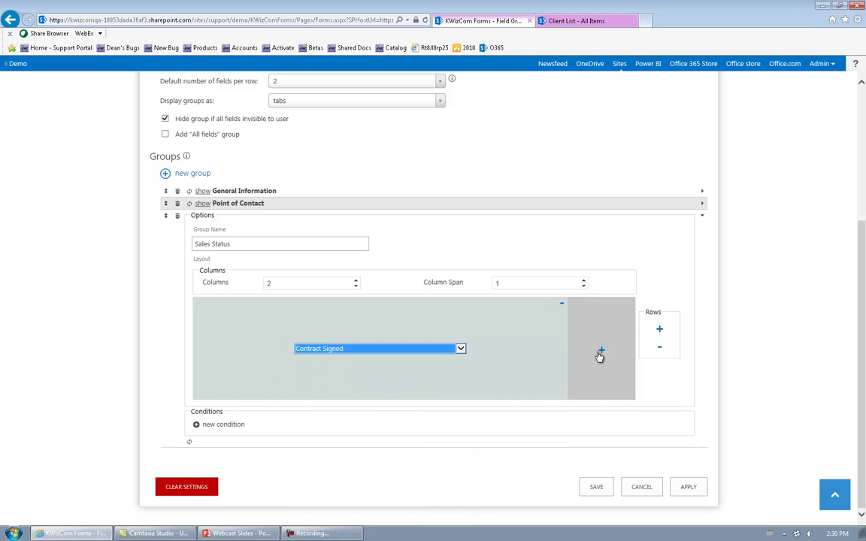
{"action": "left_click", "coordinate": [601, 350]}
{"action": "left_click", "coordinate": [448, 348]}
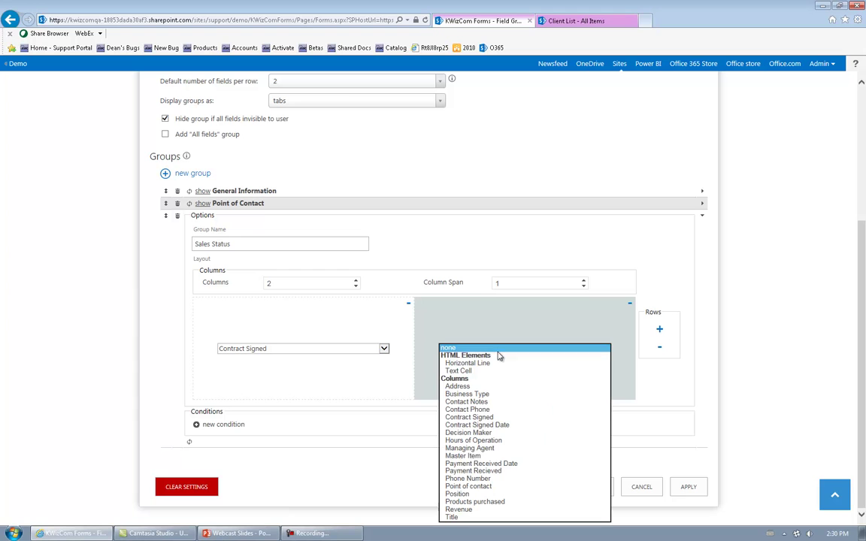
{"action": "left_click", "coordinate": [493, 425]}
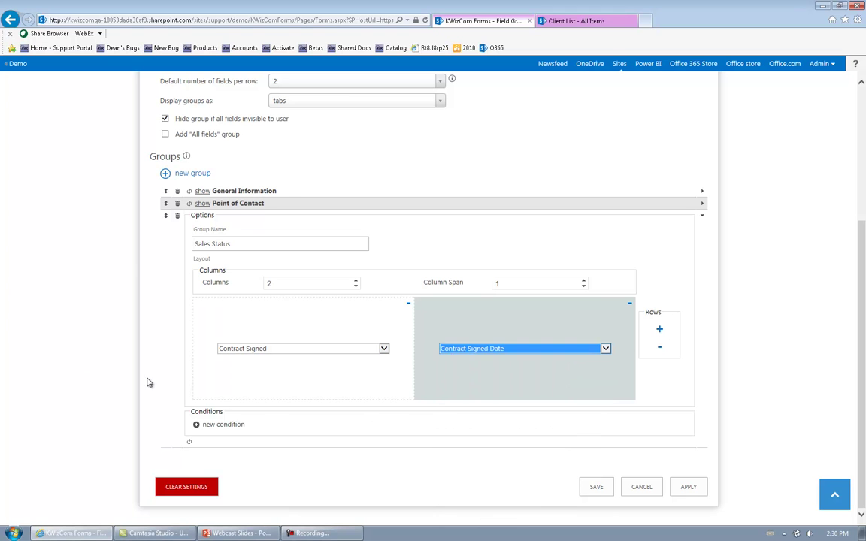
Step: Add a second row with Products purchased beside Revenue
{"action": "left_click", "coordinate": [659, 330]}
{"action": "left_click", "coordinate": [303, 375]}
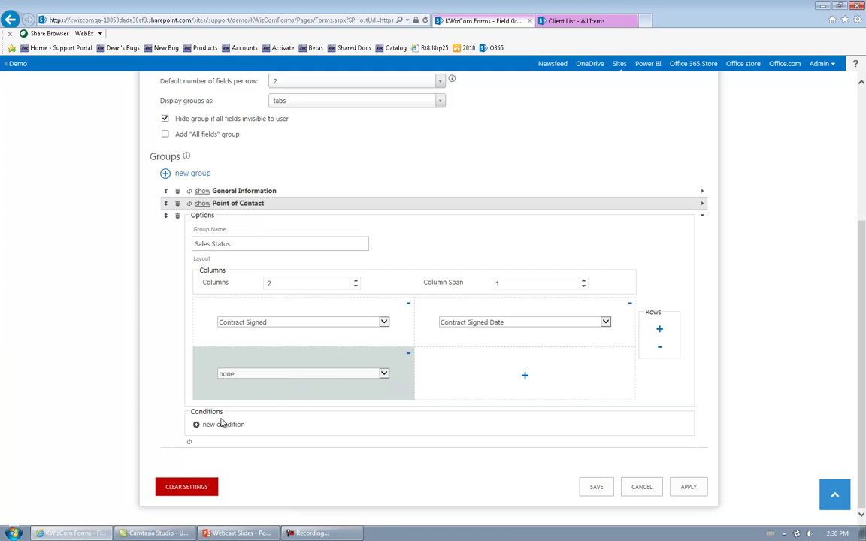
{"action": "left_click", "coordinate": [297, 376]}
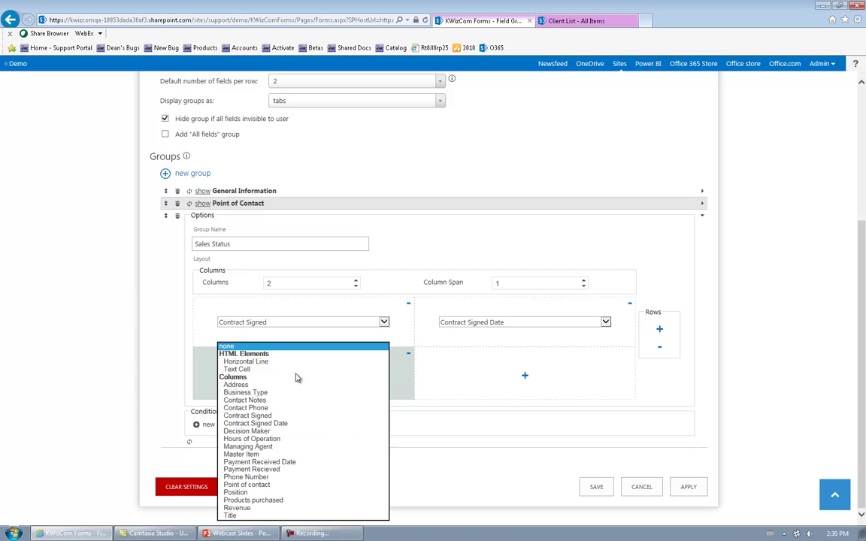
{"action": "left_click", "coordinate": [261, 501]}
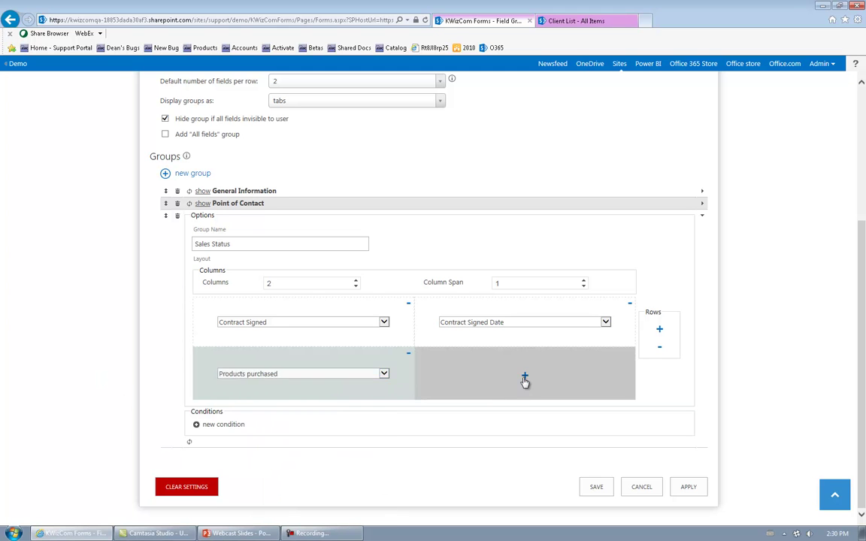
{"action": "left_click", "coordinate": [525, 375]}
{"action": "left_click", "coordinate": [488, 374]}
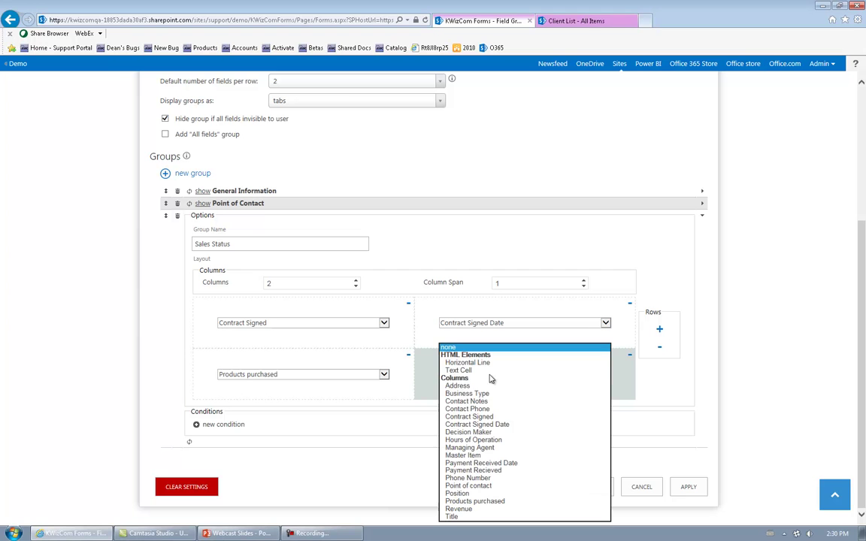
{"action": "left_click", "coordinate": [479, 509]}
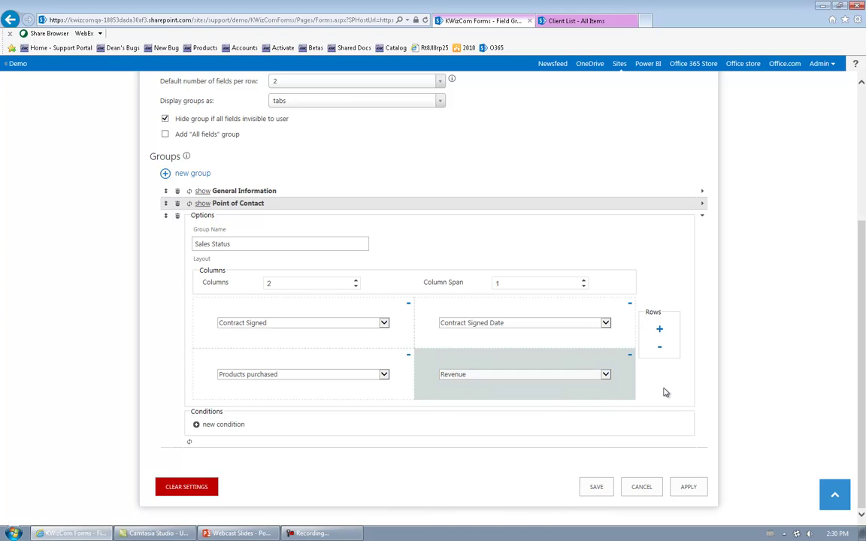
Step: Add a third row and open the field list for its left cell
{"action": "left_click", "coordinate": [659, 329]}
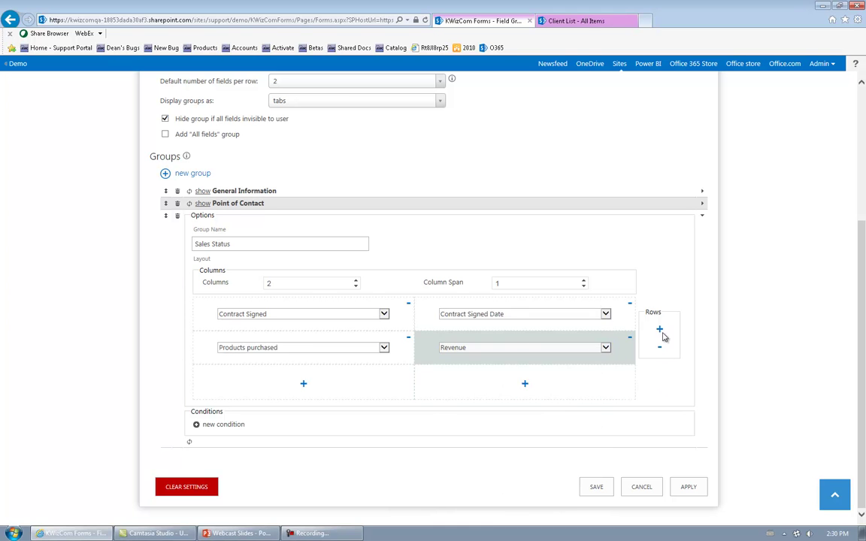
{"action": "left_click", "coordinate": [305, 386]}
{"action": "left_click", "coordinate": [305, 385]}
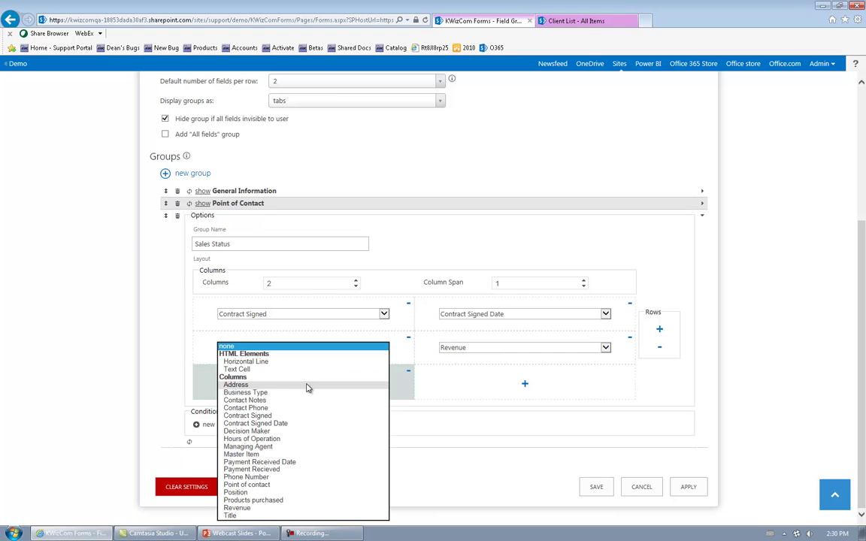
Step: Make the third-row cell a Text Cell reading 'For revnue field, total the amount of all product purchas', then add a condition
{"action": "left_click", "coordinate": [257, 372]}
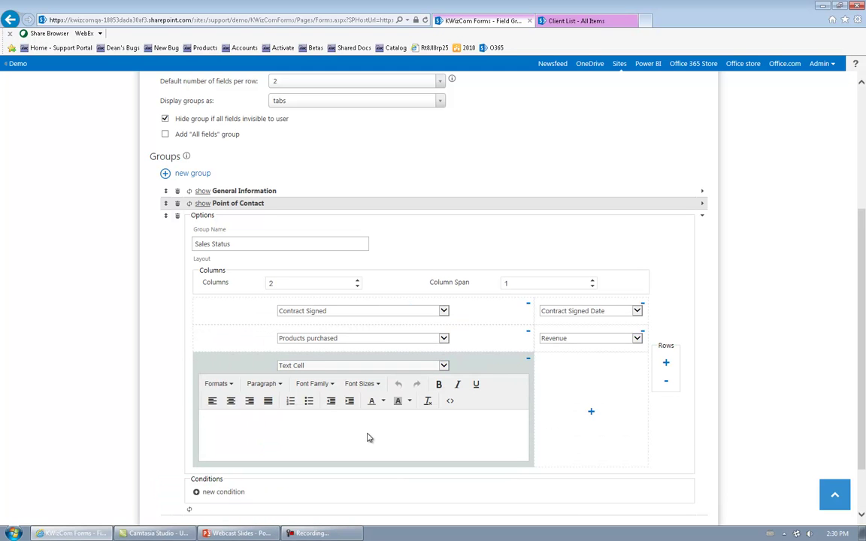
{"action": "type", "text": "For"}
{"action": "type", "text": "revnue field, total the a"}
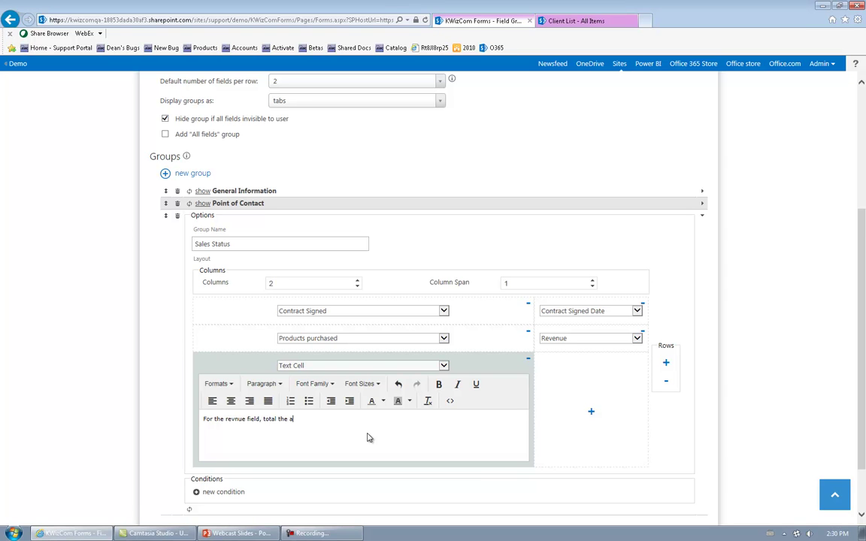
{"action": "type", "text": "mount of all product purchased."}
{"action": "scroll", "coordinate": [754, 325], "scroll_direction": "down", "scroll_amount": 2}
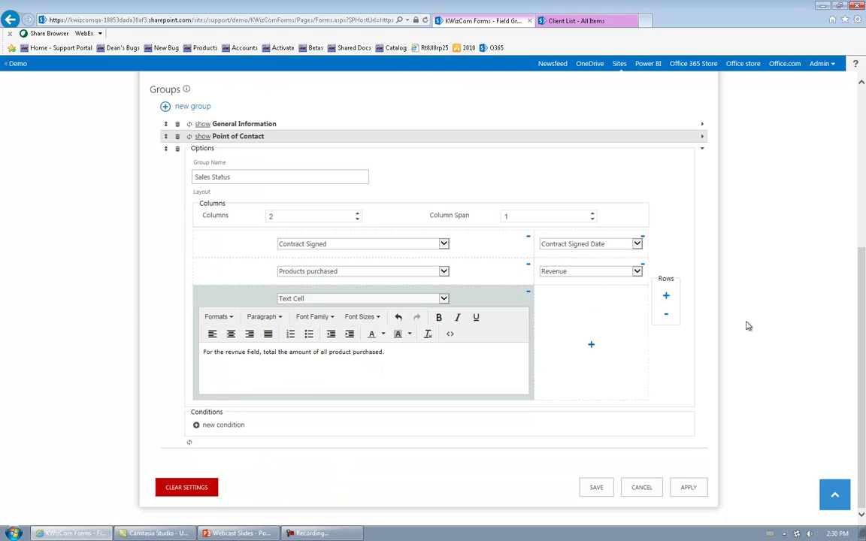
{"action": "left_click", "coordinate": [221, 426]}
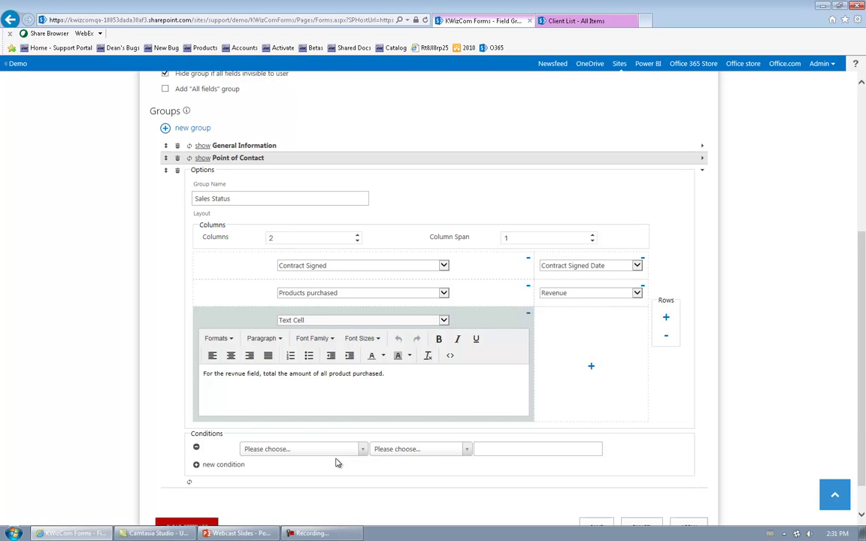
Step: Set the Sales Status condition to Managing Agent 'is equal to'
{"action": "left_click", "coordinate": [308, 450]}
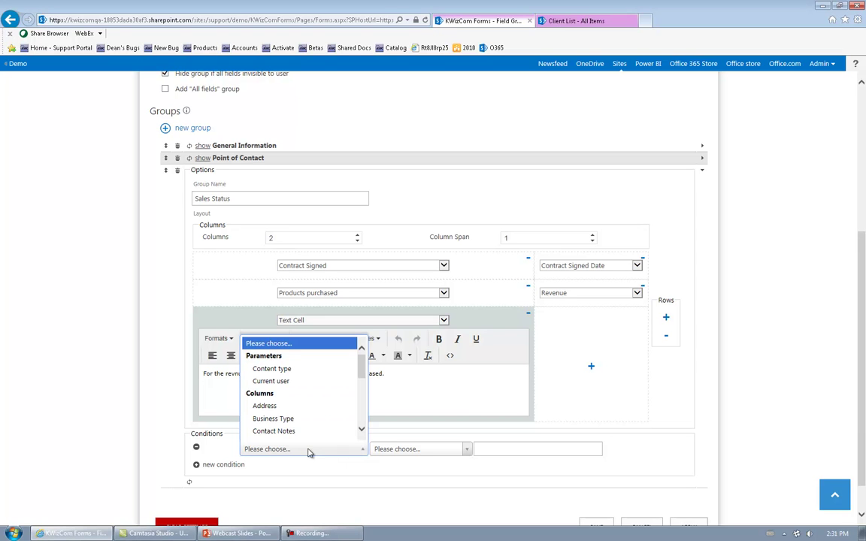
{"action": "scroll", "coordinate": [300, 433], "scroll_direction": "down", "scroll_amount": 1}
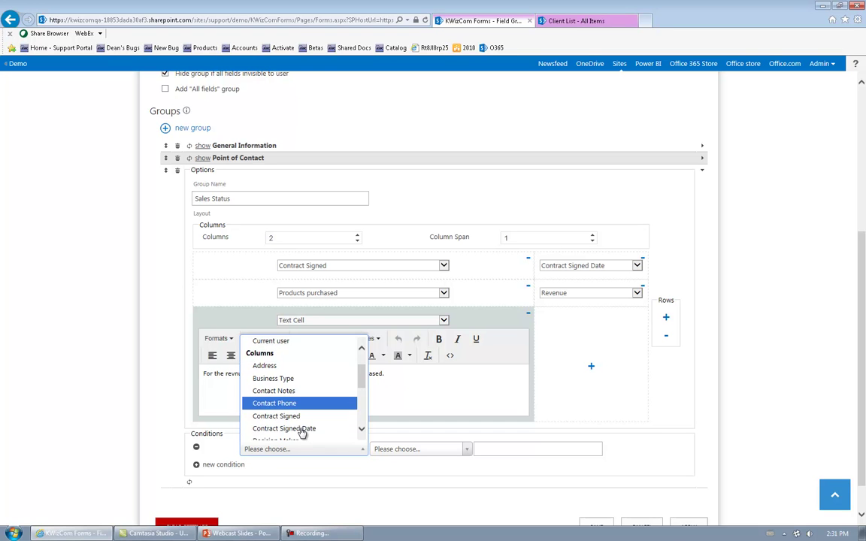
{"action": "scroll", "coordinate": [280, 391], "scroll_direction": "down", "scroll_amount": 2}
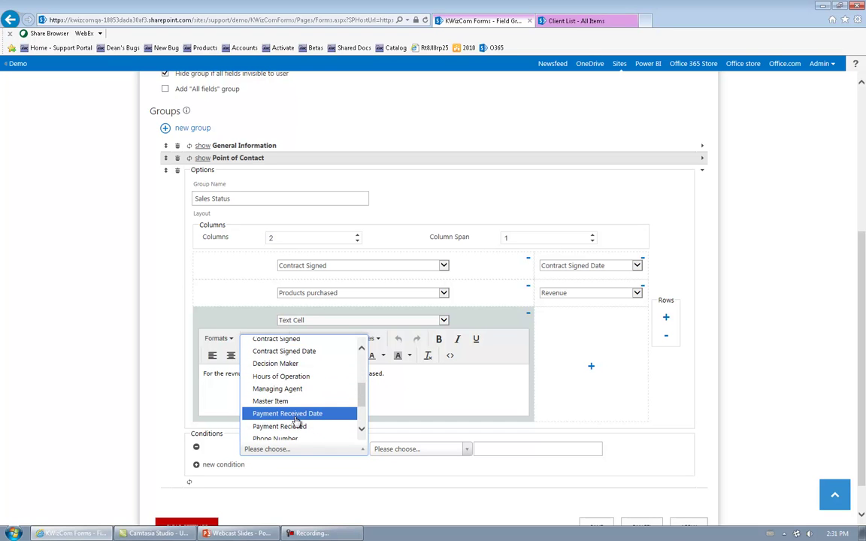
{"action": "scroll", "coordinate": [297, 421], "scroll_direction": "down", "scroll_amount": 2}
{"action": "scroll", "coordinate": [297, 419], "scroll_direction": "up", "scroll_amount": 3}
{"action": "scroll", "coordinate": [296, 416], "scroll_direction": "up", "scroll_amount": 2}
{"action": "scroll", "coordinate": [296, 416], "scroll_direction": "down", "scroll_amount": 3}
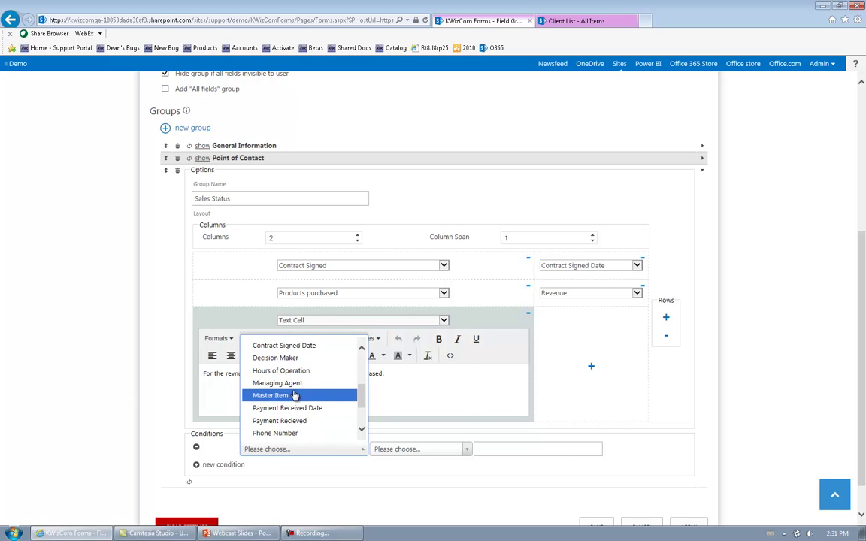
{"action": "left_click", "coordinate": [277, 383]}
{"action": "left_click", "coordinate": [421, 449]}
{"action": "left_click", "coordinate": [406, 369]}
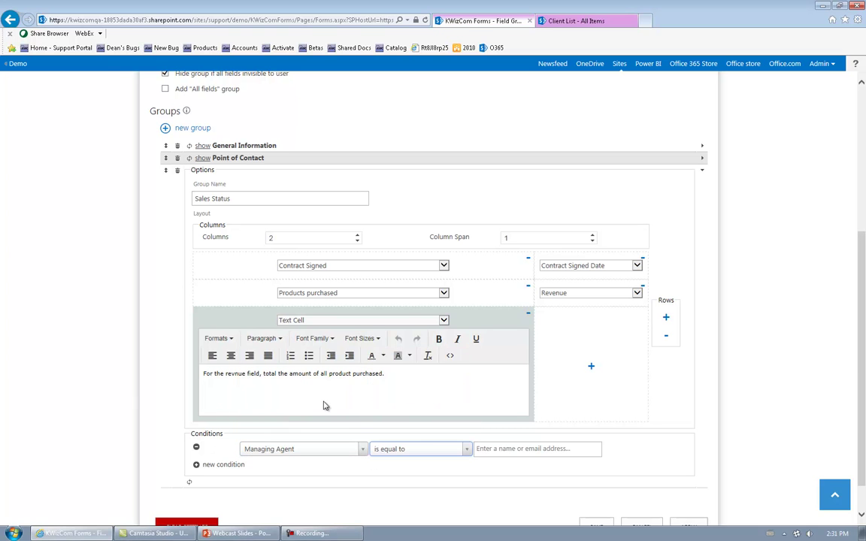
Step: Pick the specific user as the condition value in the people picker and save the group settings
{"action": "left_click", "coordinate": [538, 448]}
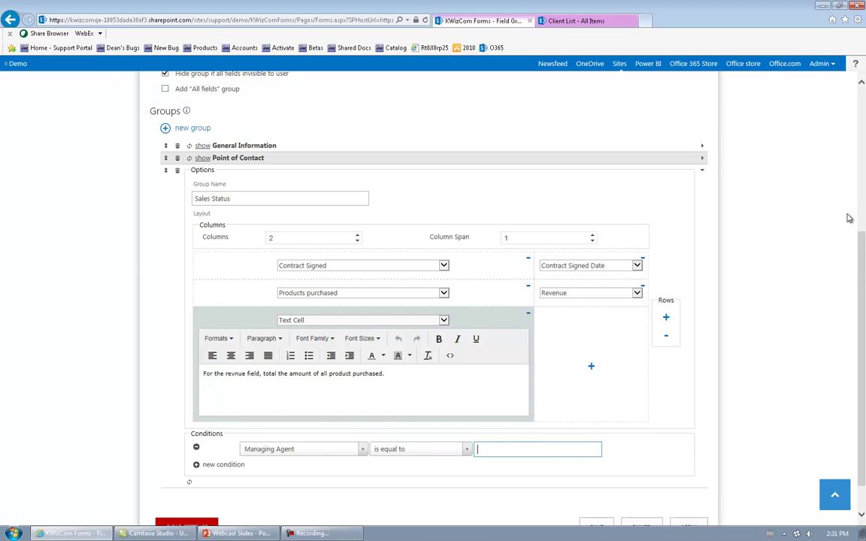
{"action": "scroll", "coordinate": [835, 203], "scroll_direction": "up", "scroll_amount": 3}
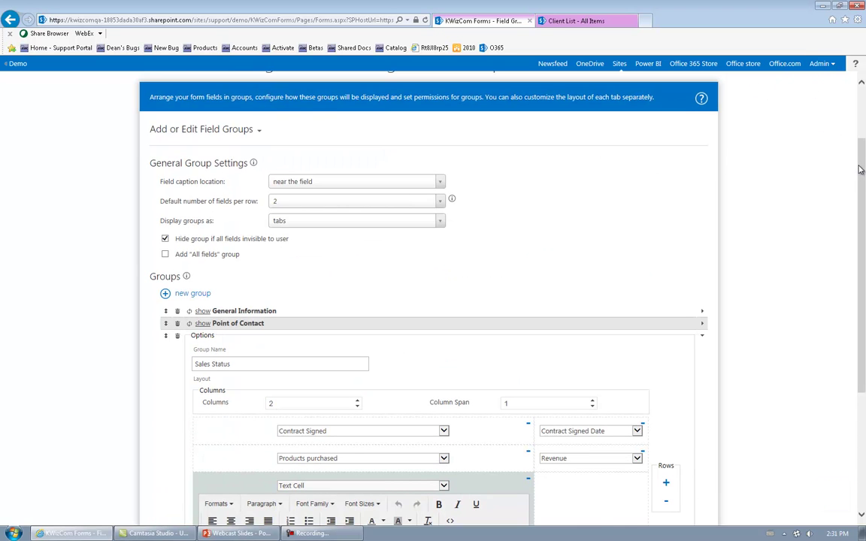
{"action": "scroll", "coordinate": [861, 170], "scroll_direction": "up", "scroll_amount": 2}
{"action": "scroll", "coordinate": [860, 170], "scroll_direction": "down", "scroll_amount": 6}
{"action": "left_click", "coordinate": [531, 407]}
{"action": "type", "text": "nimrod giv"}
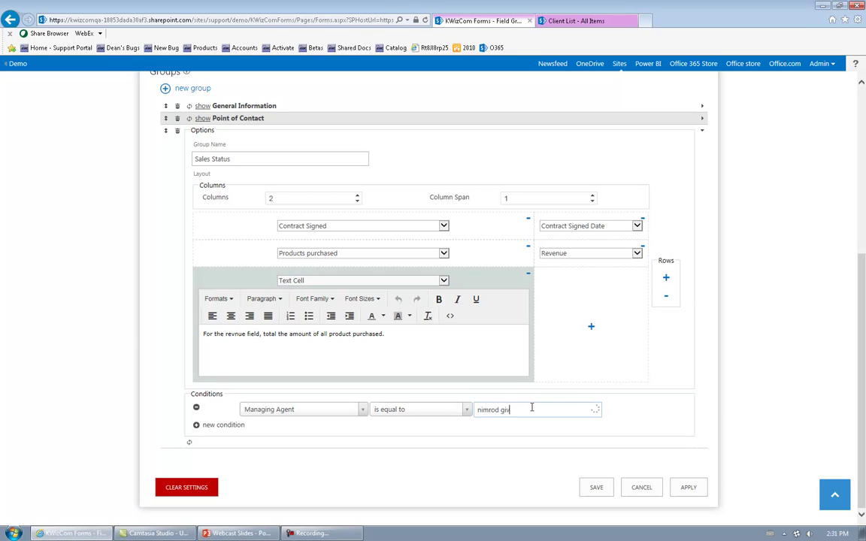
{"action": "key", "text": "BackSpace"}
{"action": "key", "text": "BackSpace"}
{"action": "type", "text": "va"}
{"action": "left_click", "coordinate": [524, 422]}
{"action": "left_click", "coordinate": [639, 426]}
{"action": "left_click", "coordinate": [595, 488]}
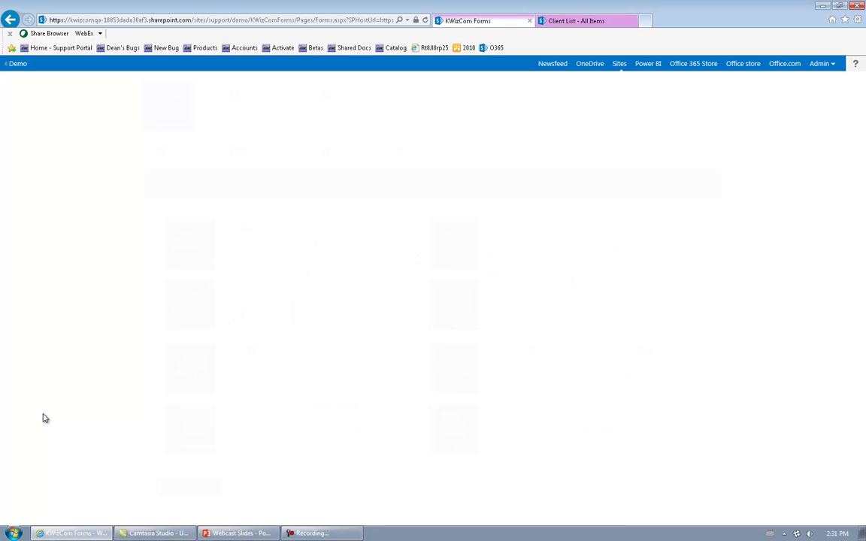
Step: Enter the Client List item title 'KWizCom Corporation' and resolve the managing agent user in Managing Agent
{"action": "left_click", "coordinate": [572, 21]}
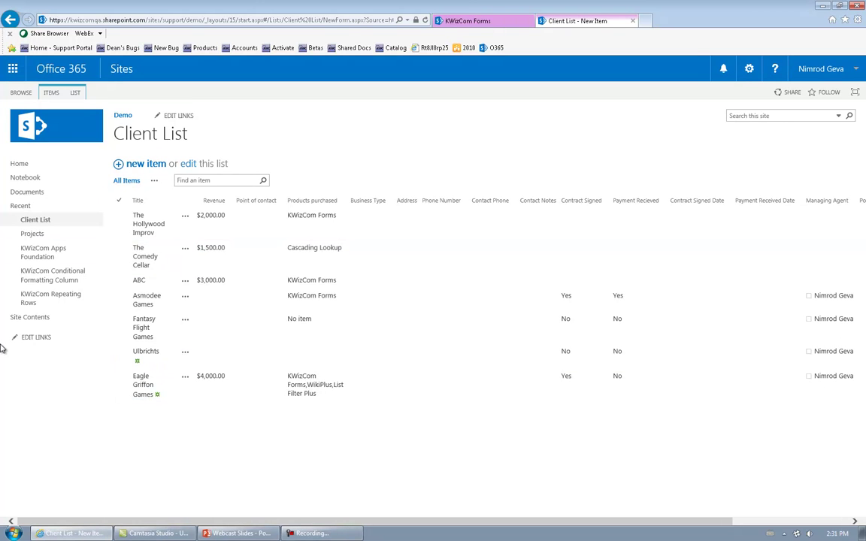
{"action": "left_click", "coordinate": [234, 202]}
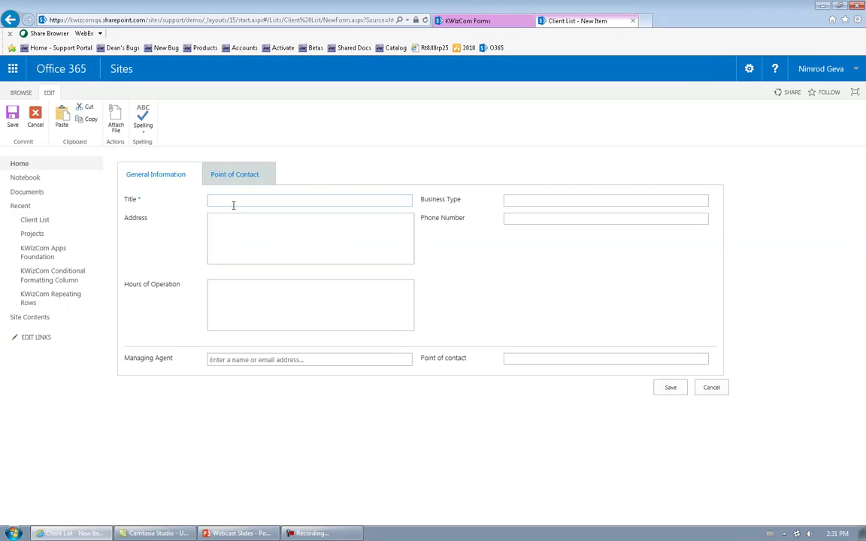
{"action": "type", "text": "KWizCom Corporation"}
{"action": "key", "text": "Tab"}
{"action": "key", "text": "Tab"}
{"action": "key", "text": "Tab"}
{"action": "left_click", "coordinate": [251, 359]}
{"action": "type", "text": "nim"}
{"action": "key", "text": "Return"}
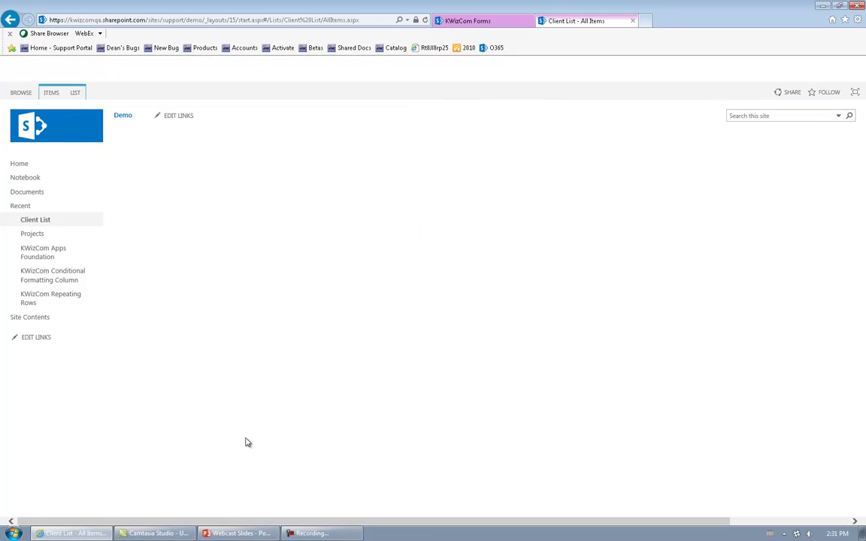
{"action": "left_click", "coordinate": [155, 402]}
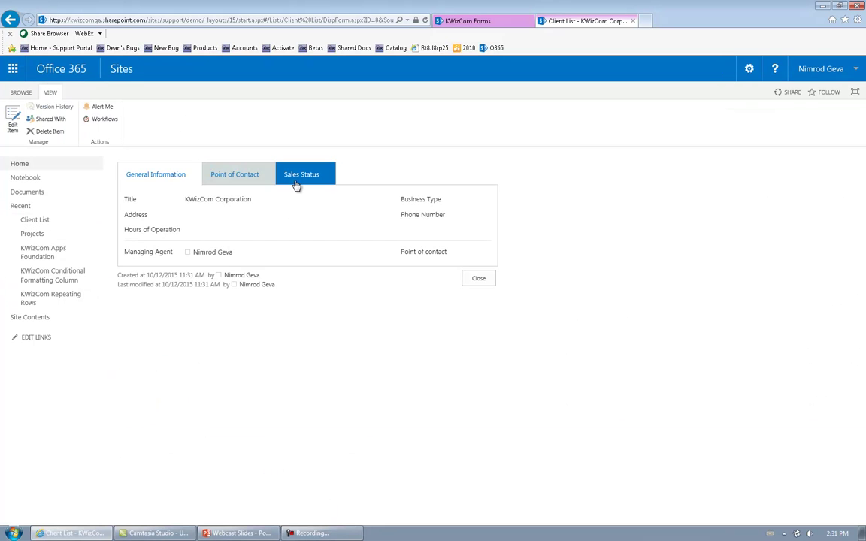
{"action": "left_click", "coordinate": [296, 184]}
{"action": "left_click", "coordinate": [239, 186]}
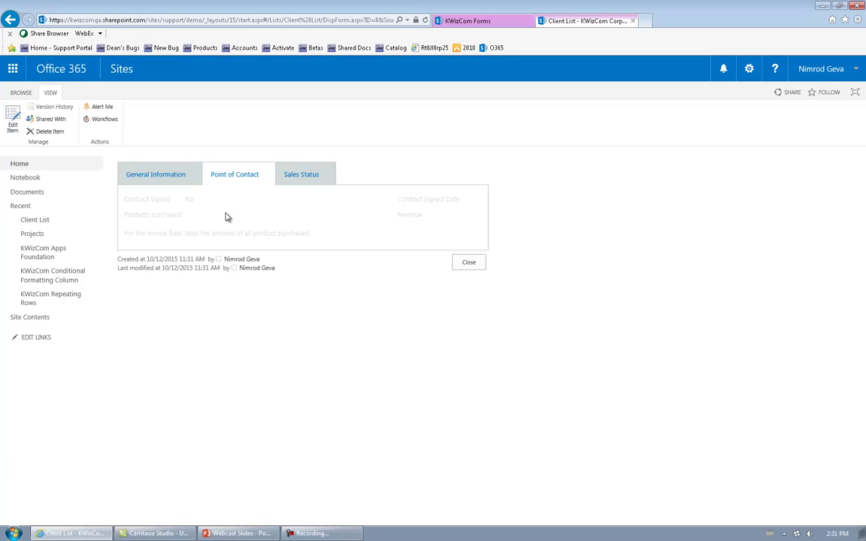
{"action": "left_click", "coordinate": [159, 181]}
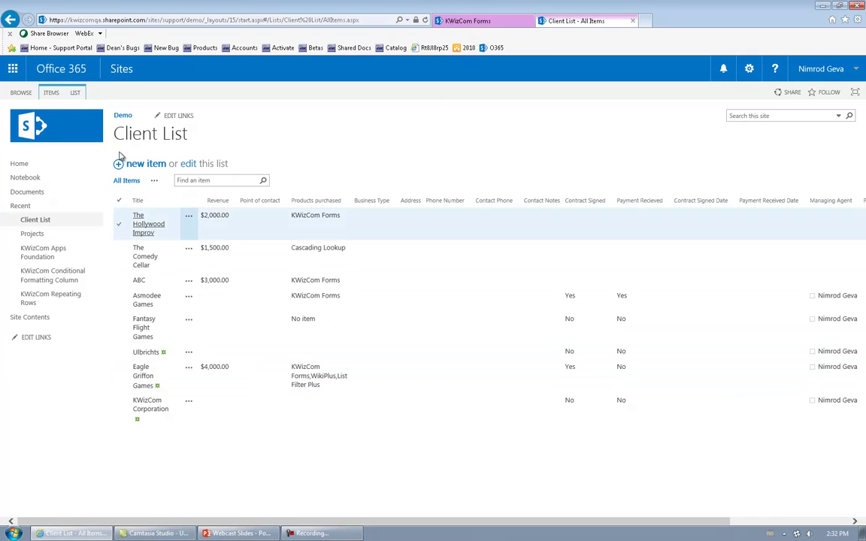
Step: In the Field Groups/Tabs settings, pick a different user for the Sales Status condition
{"action": "left_click", "coordinate": [75, 92]}
{"action": "left_click", "coordinate": [468, 20]}
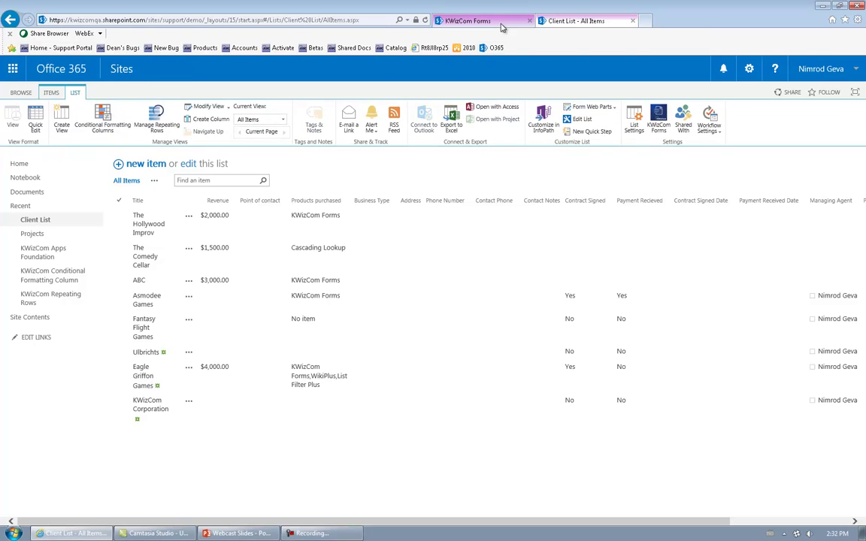
{"action": "left_click", "coordinate": [240, 450]}
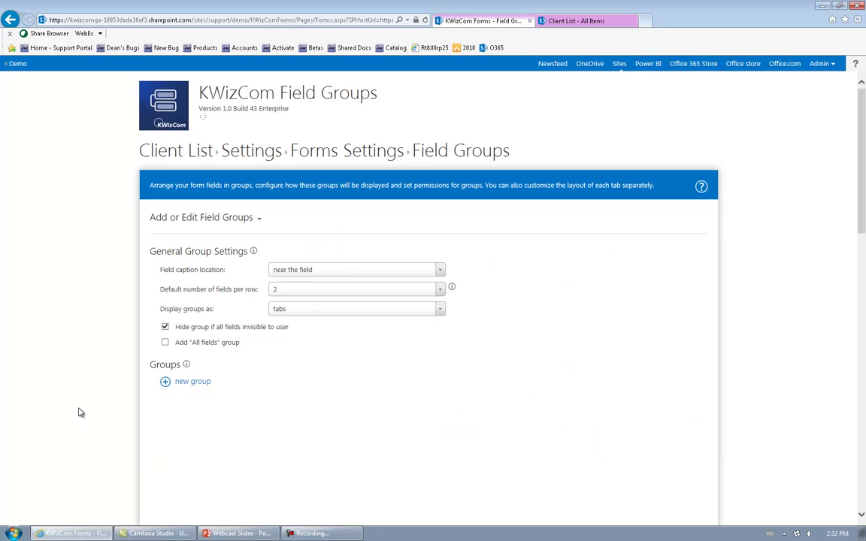
{"action": "scroll", "coordinate": [81, 413], "scroll_direction": "down", "scroll_amount": 10}
{"action": "left_click", "coordinate": [495, 412]}
{"action": "type", "text": "nimr"}
{"action": "left_click", "coordinate": [502, 426]}
Step: Set 'Display groups as' to accordion and save the field group settings
{"action": "scroll", "coordinate": [54, 329], "scroll_direction": "up", "scroll_amount": 10}
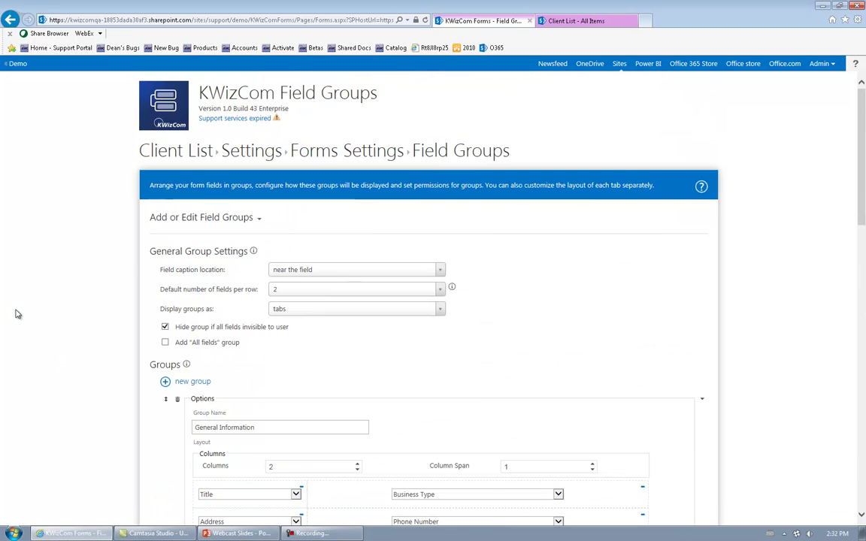
{"action": "left_click", "coordinate": [329, 311]}
{"action": "left_click", "coordinate": [305, 323]}
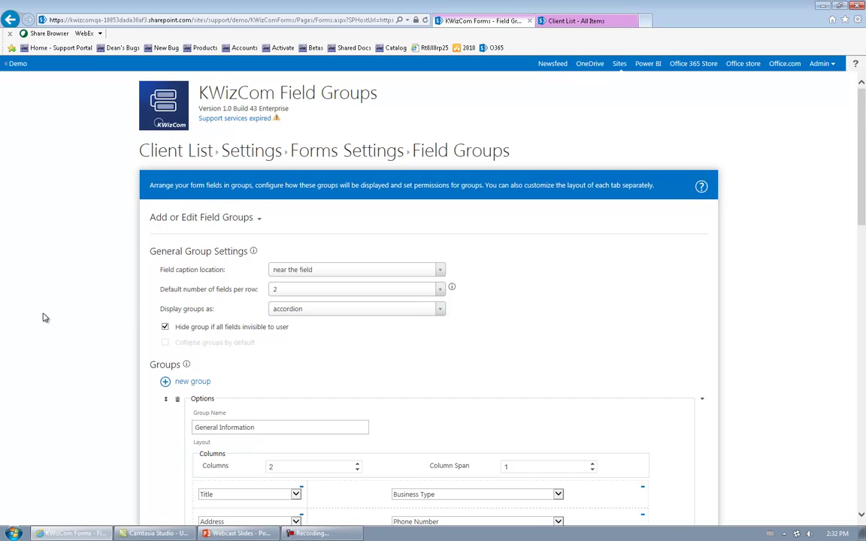
{"action": "scroll", "coordinate": [43, 318], "scroll_direction": "down", "scroll_amount": 15}
{"action": "left_click", "coordinate": [597, 488]}
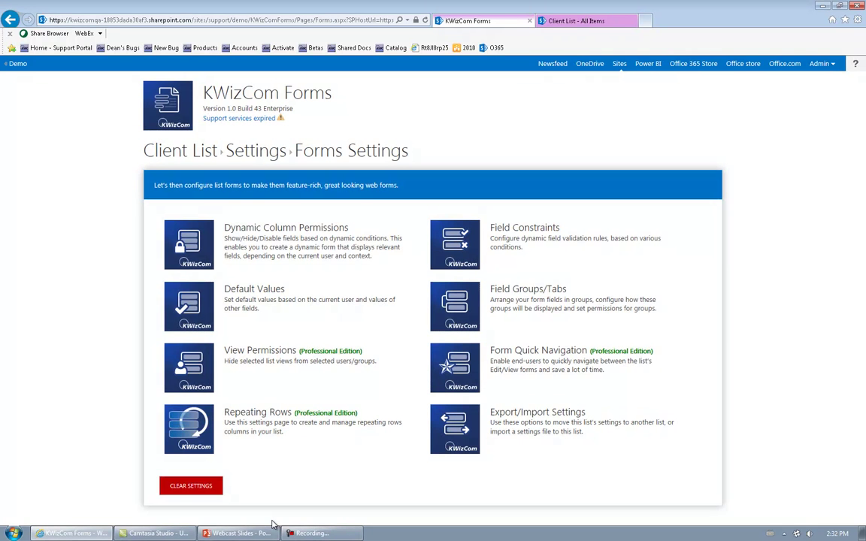
Step: Expand the KWizCom Corporation item's Sales Status, Point of Contact and General Information sections, then close it
{"action": "left_click", "coordinate": [565, 22]}
{"action": "left_click", "coordinate": [492, 21]}
{"action": "key", "text": "ctrl+Tab"}
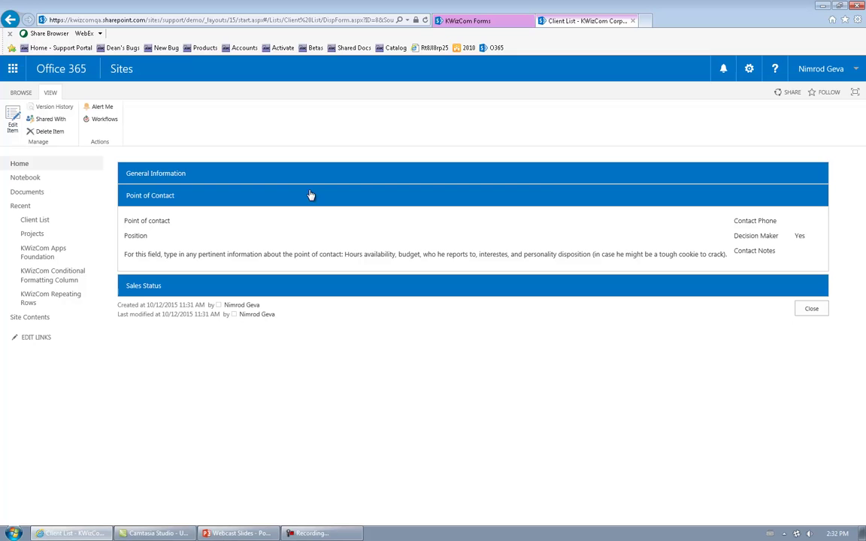
{"action": "left_click", "coordinate": [126, 286]}
{"action": "left_click", "coordinate": [146, 195]}
{"action": "left_click", "coordinate": [150, 175]}
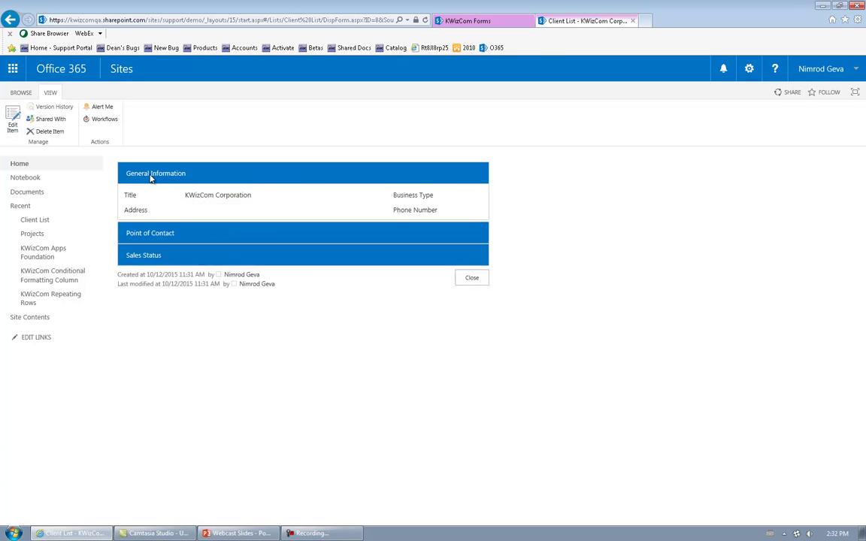
{"action": "left_click", "coordinate": [472, 326]}
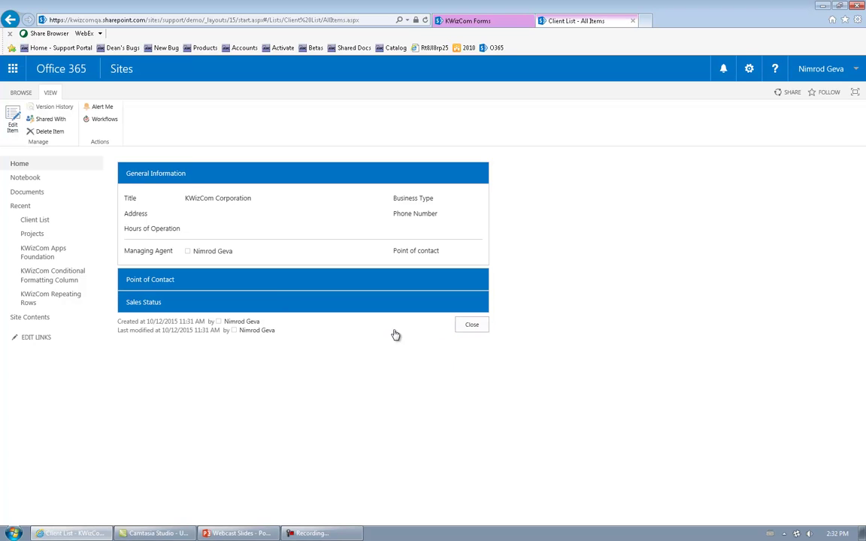